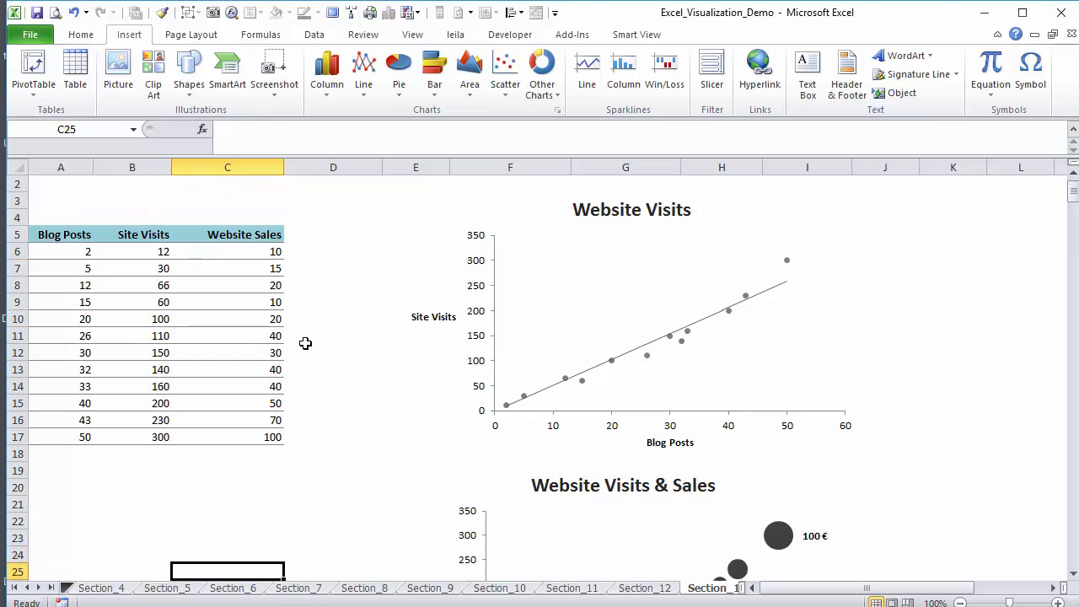
Step: Go to the Geographical KPI Presentation section and examine its Sales Revenue by Geography map chart
key(Down)
key(Down)
key(Down)
key(Down)
key(Down)
key(Down)
key(Down)
key(Down)
key(Down)
key(Down)
key(Down)
key(Down)
key(Down)
key(Down)
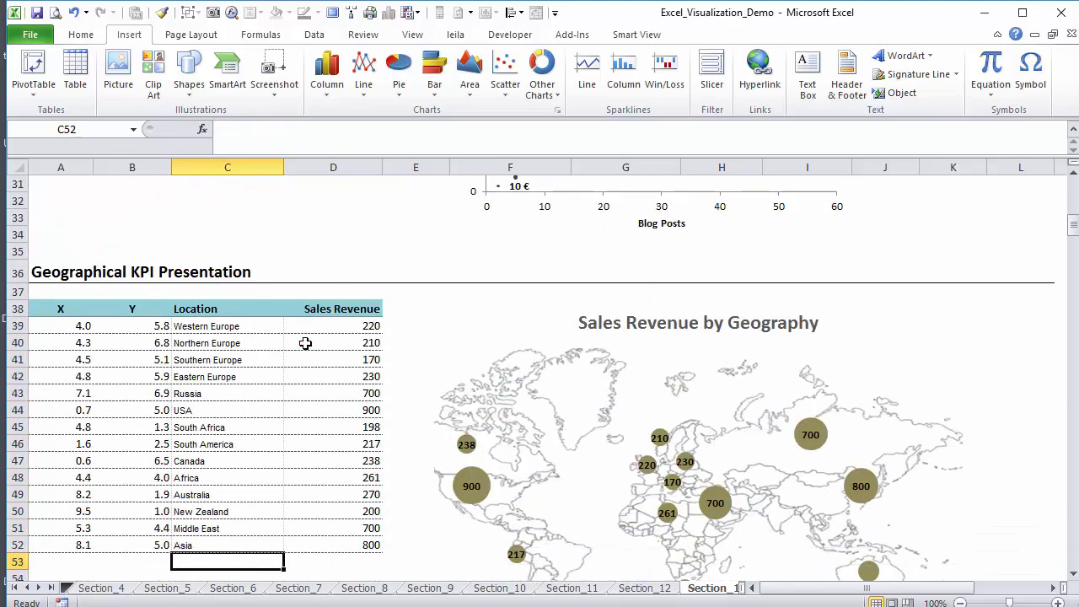
key(Down)
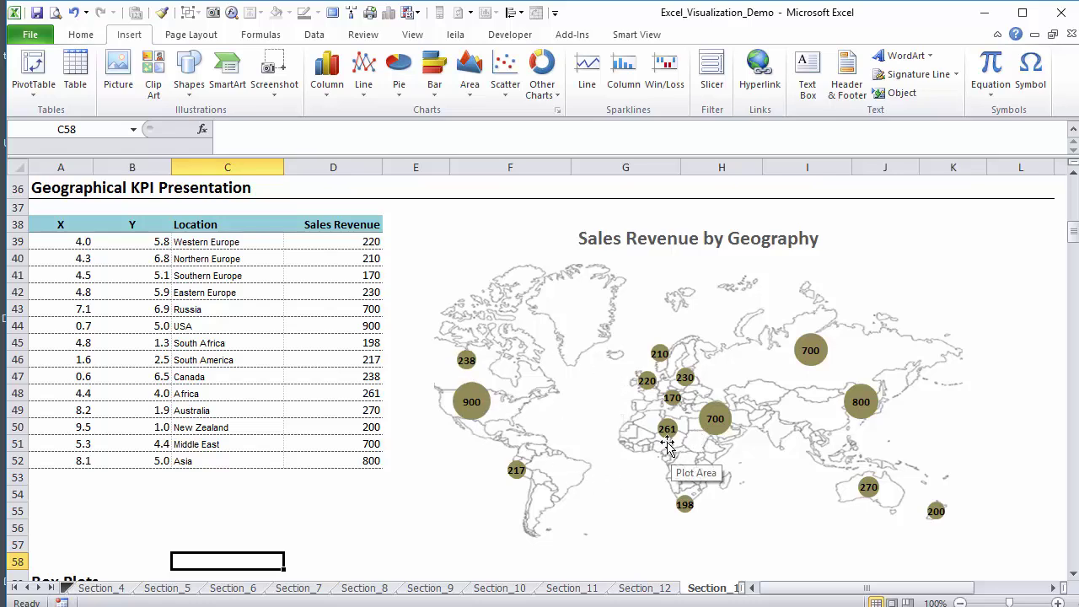
mouse_move(669, 445)
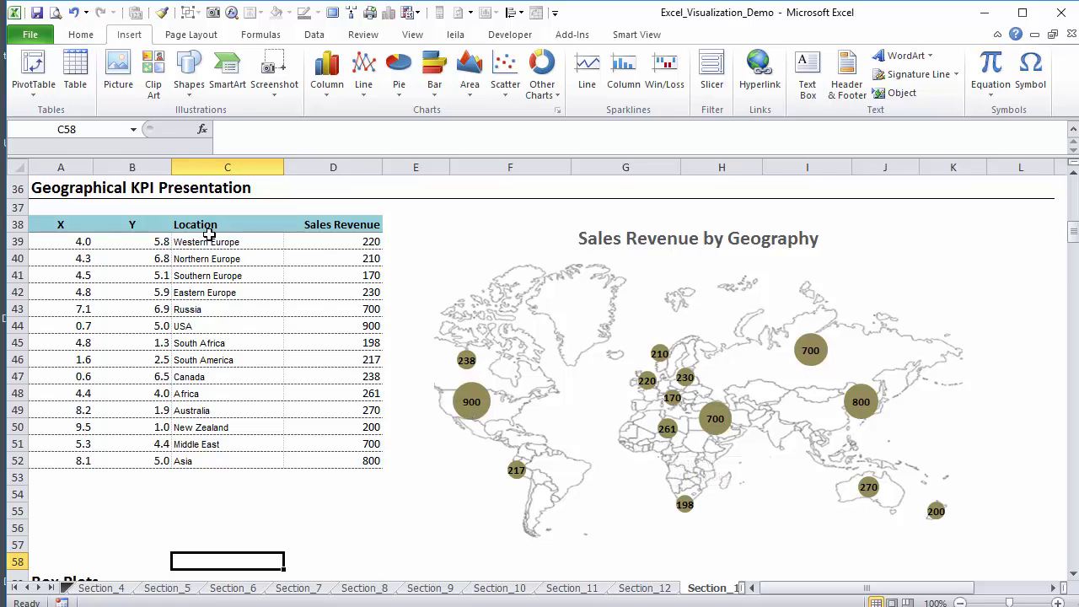
Step: Review the Location entries and the Sales Revenue column against the bubbles on the map chart
drag(209, 242, 209, 293)
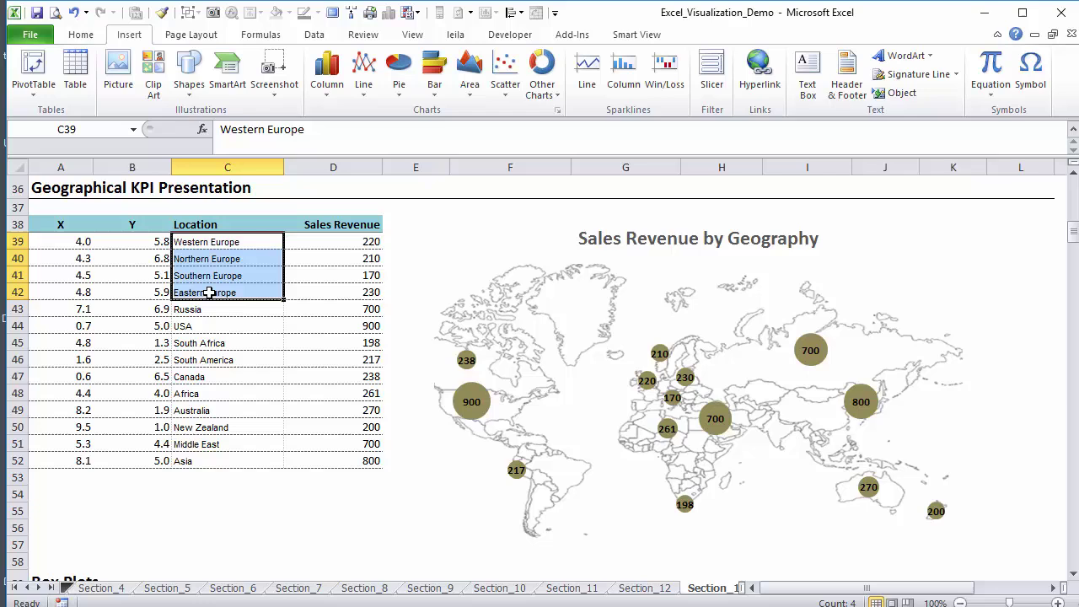
click(209, 310)
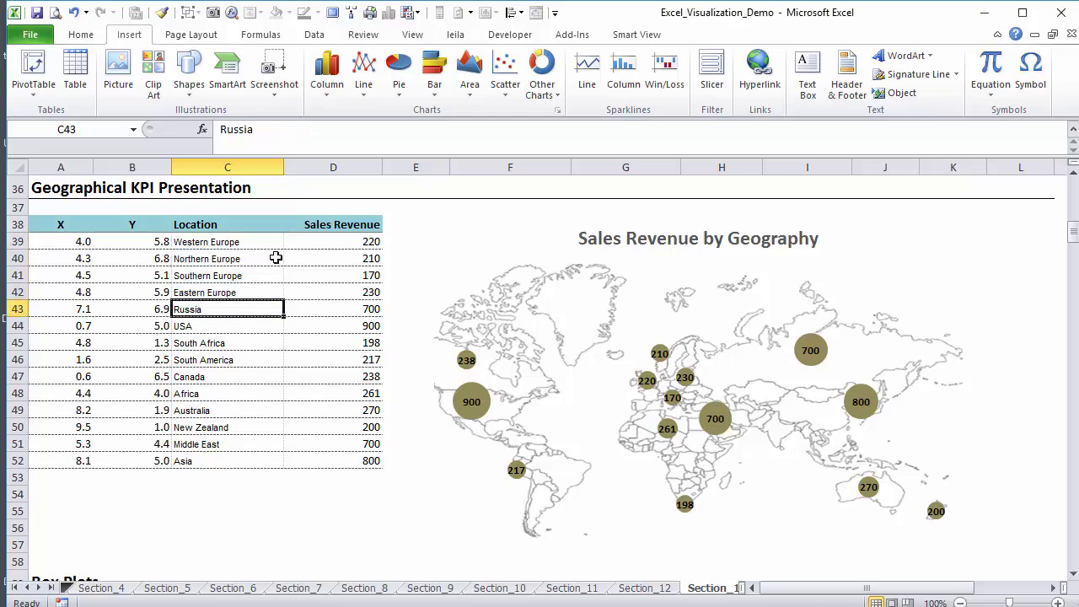
click(345, 226)
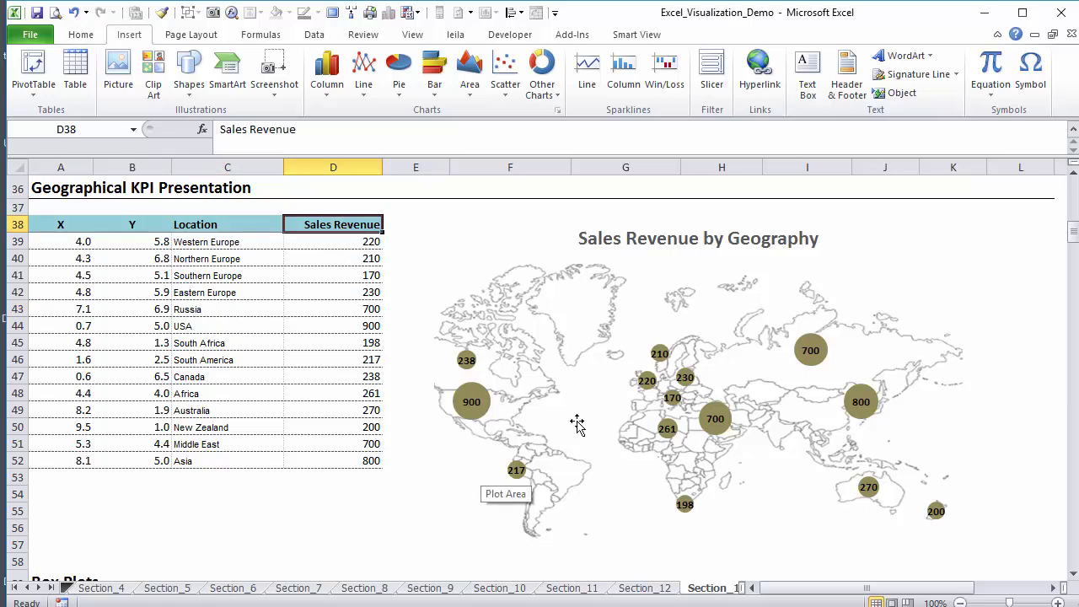
mouse_move(481, 420)
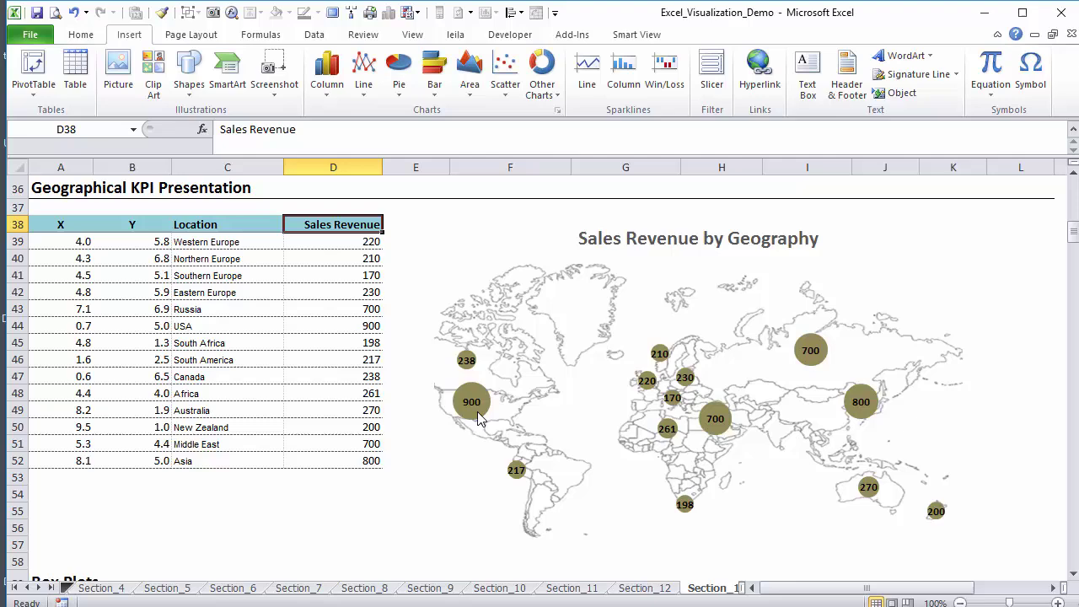
Step: Try a sales revenue of 200 for the USA and undo the change
click(358, 327)
text(200)
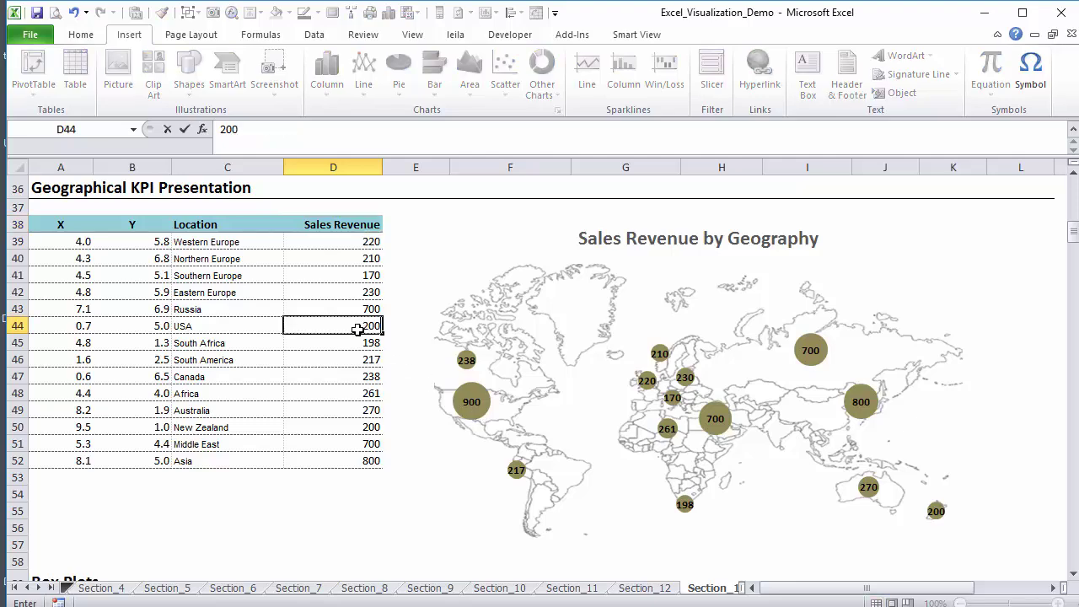
key(Return)
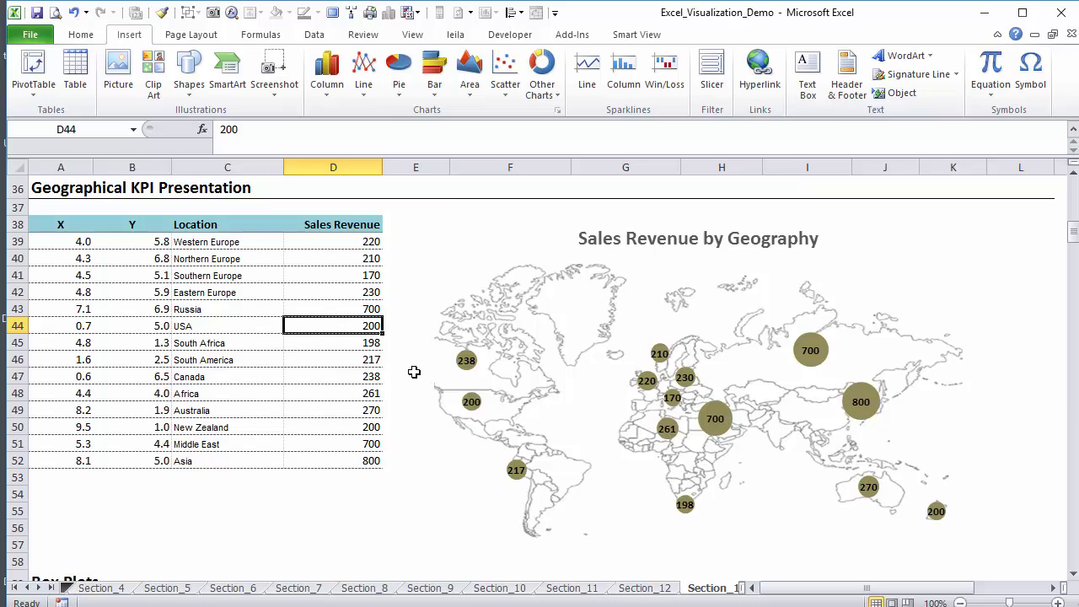
key(ctrl+z)
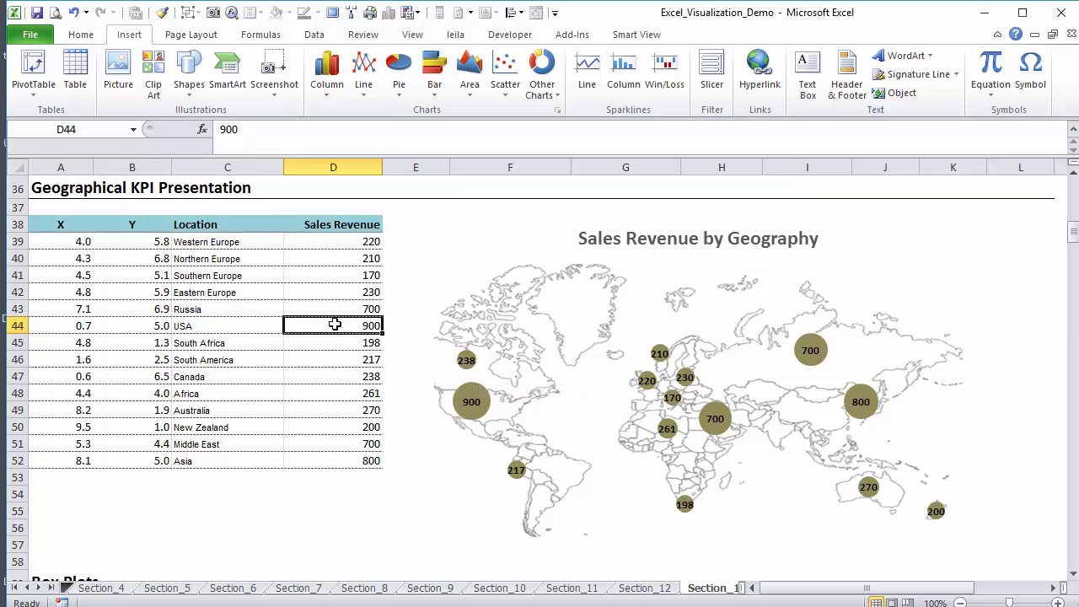
Step: Check the X coordinate stored for the USA row
key(Left)
key(Left)
key(Left)
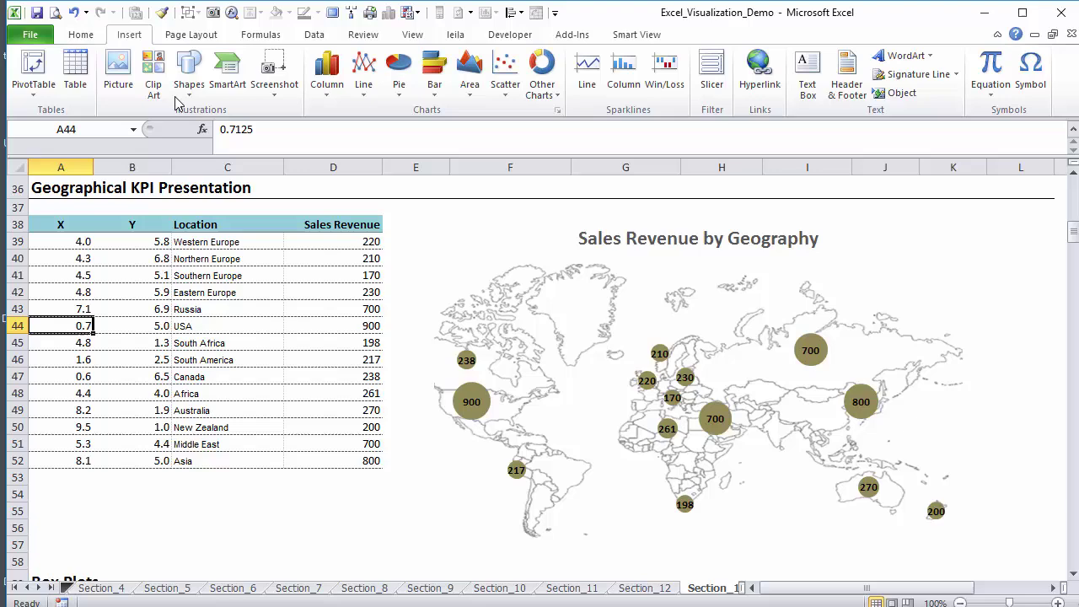
Step: Try inserting the grey US states map from clip art onto the sheet, and delete the picture again
click(153, 80)
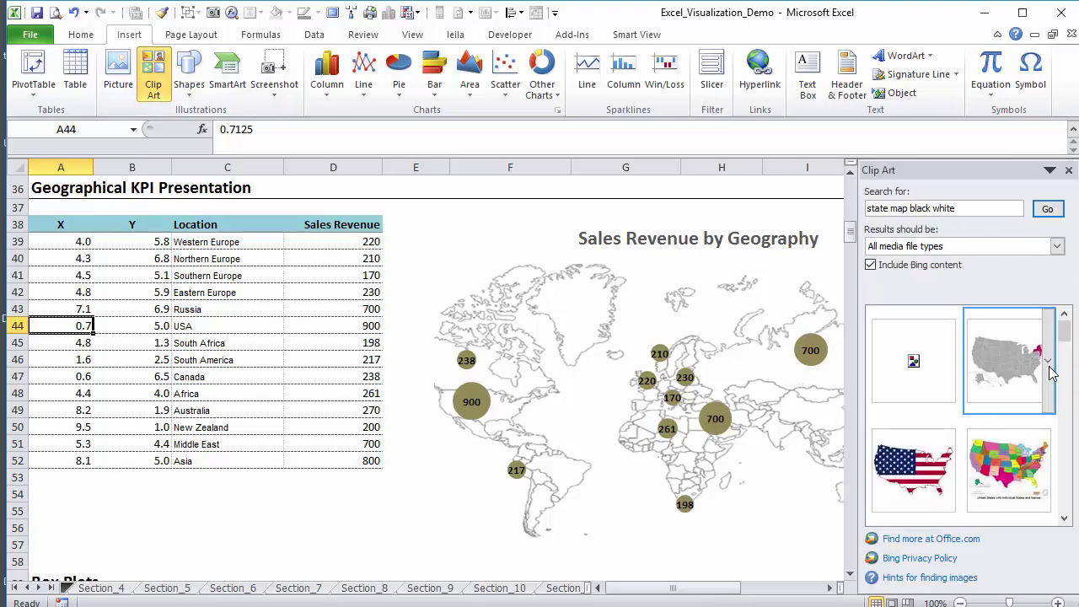
right_click(1017, 392)
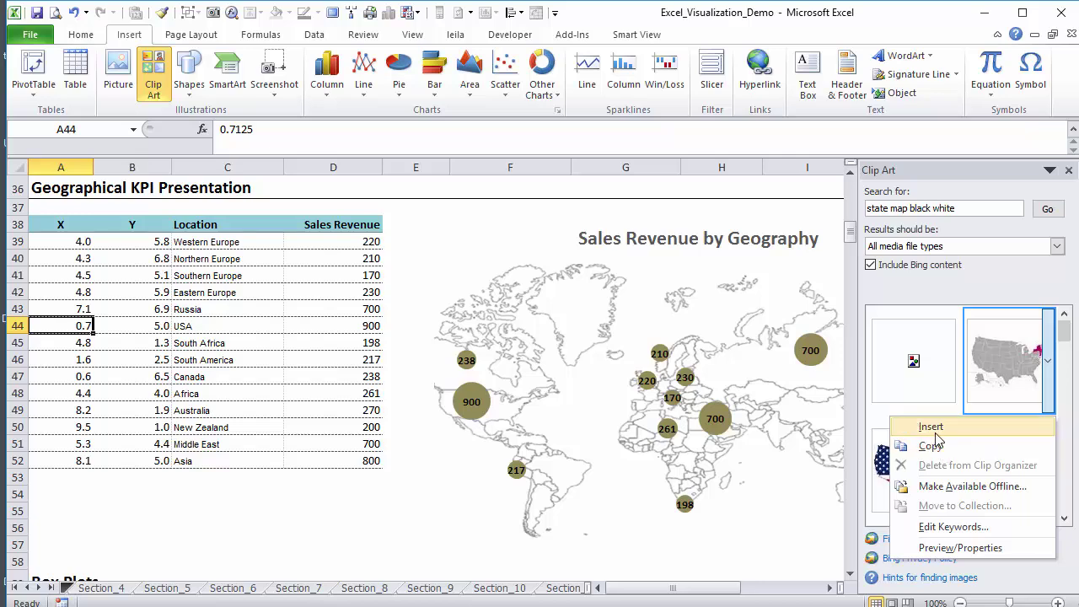
click(903, 426)
drag(429, 349, 506, 237)
drag(358, 456, 358, 473)
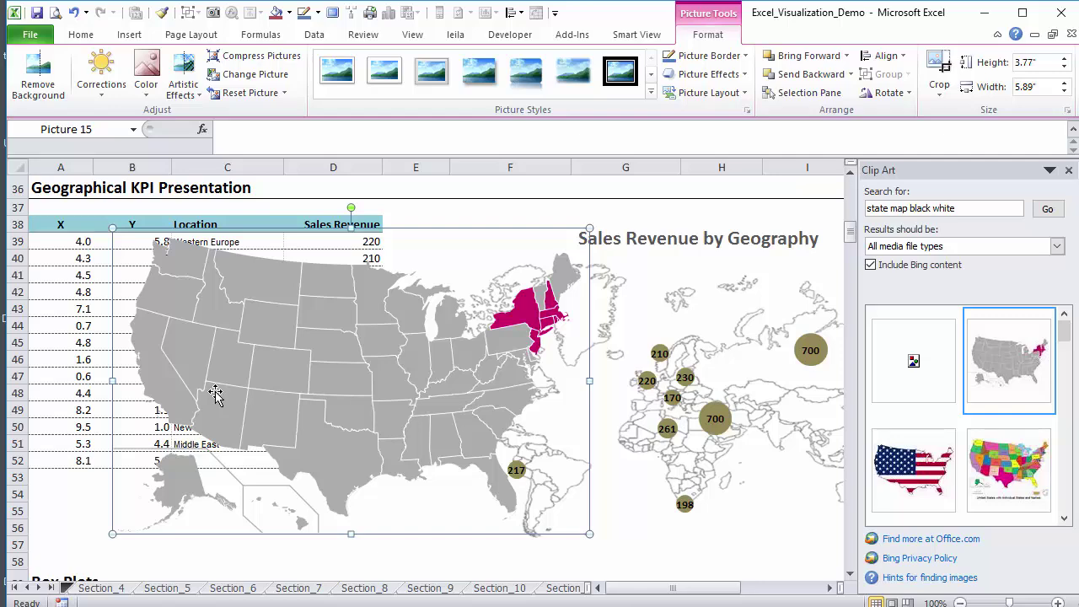
key(Delete)
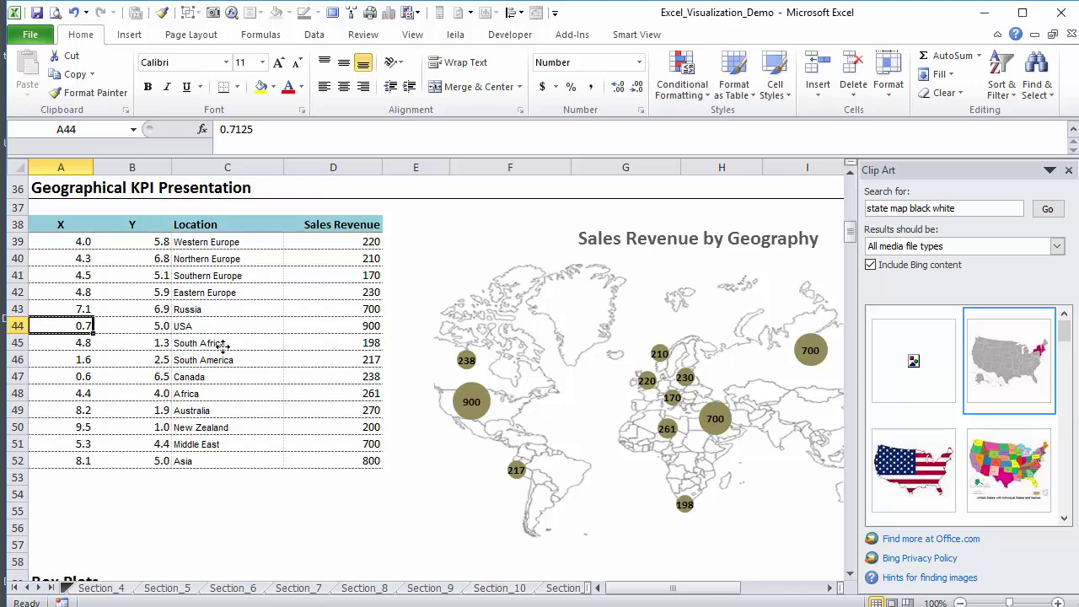
Step: Delete the existing Sales Revenue by Geography map chart
click(82, 259)
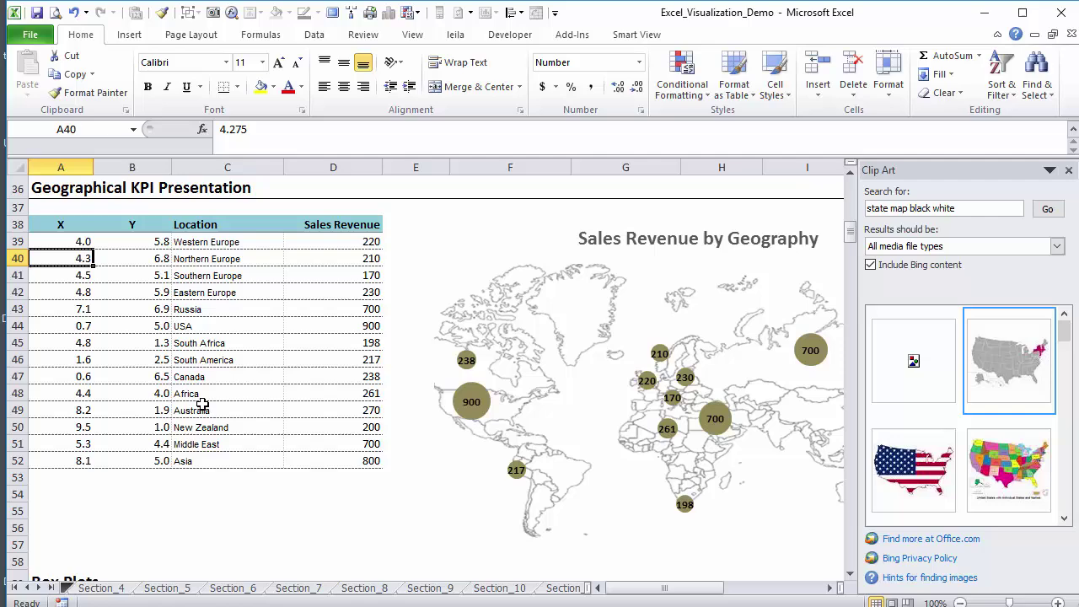
click(371, 291)
click(602, 253)
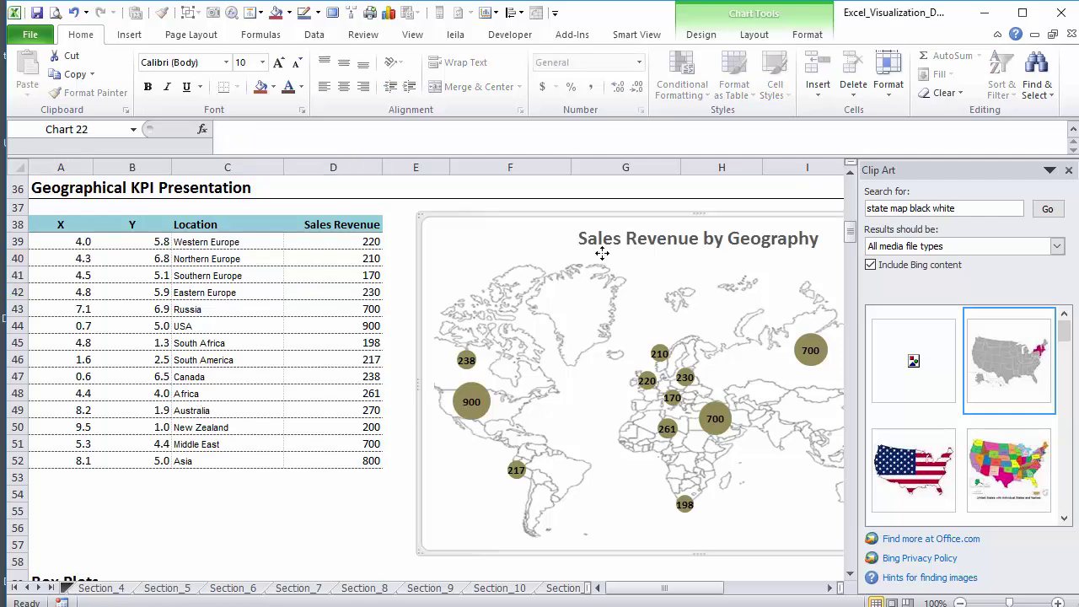
key(Delete)
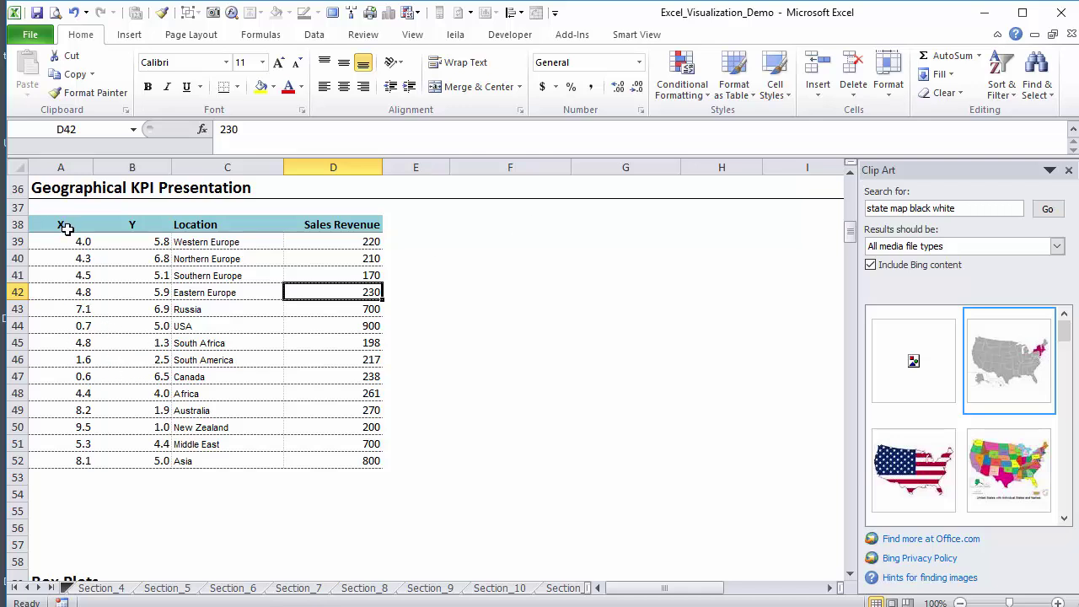
Step: Insert a markers-only scatter chart of the X and Y columns (A38:B52), and enlarge it in the space vacated by the old chart
drag(69, 228, 138, 458)
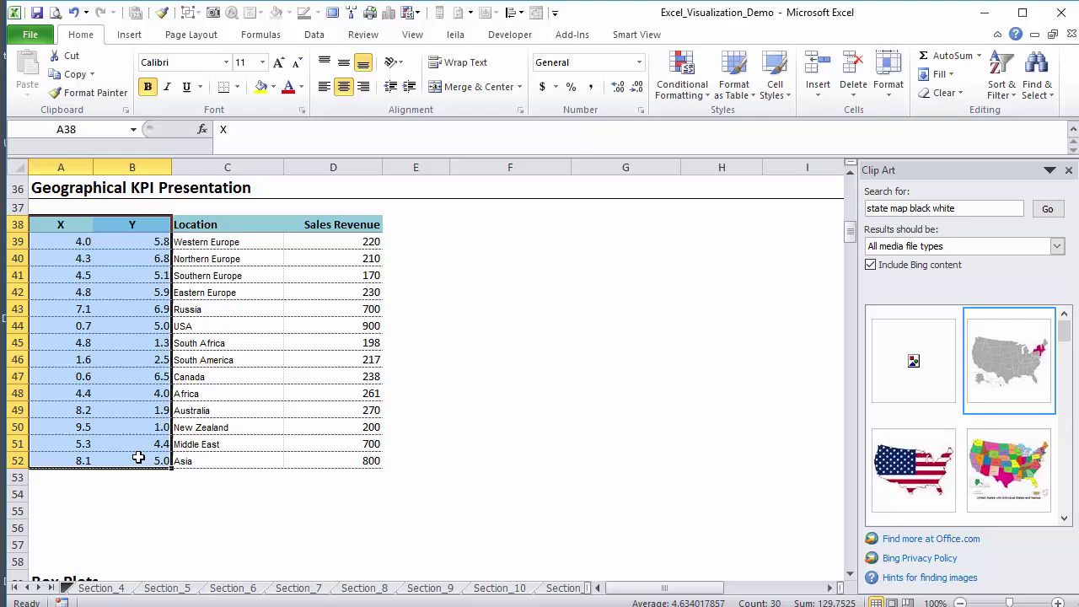
click(129, 33)
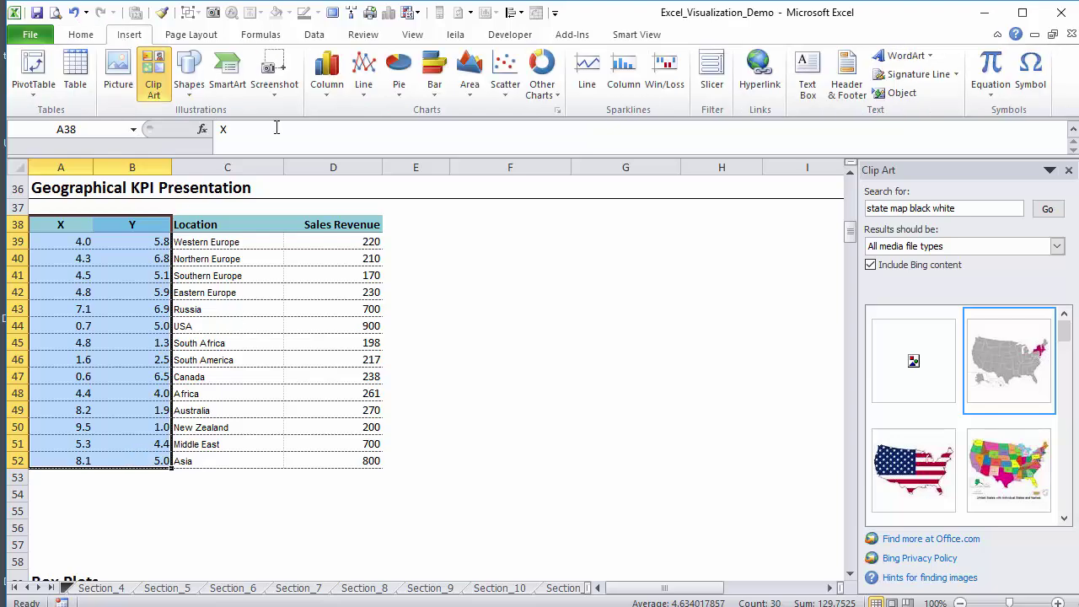
click(505, 85)
click(513, 142)
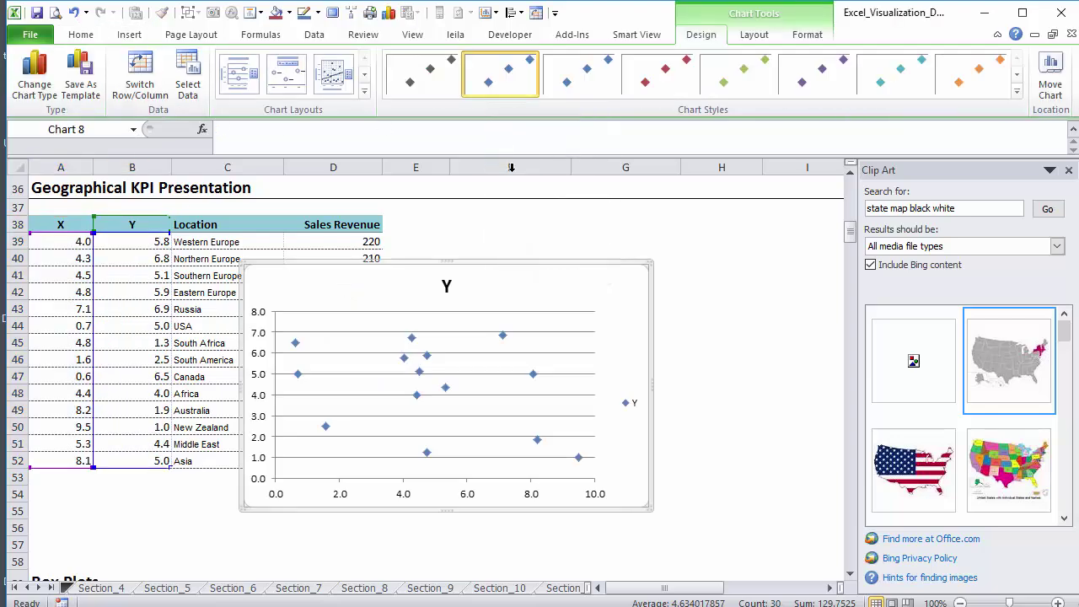
drag(524, 268, 694, 231)
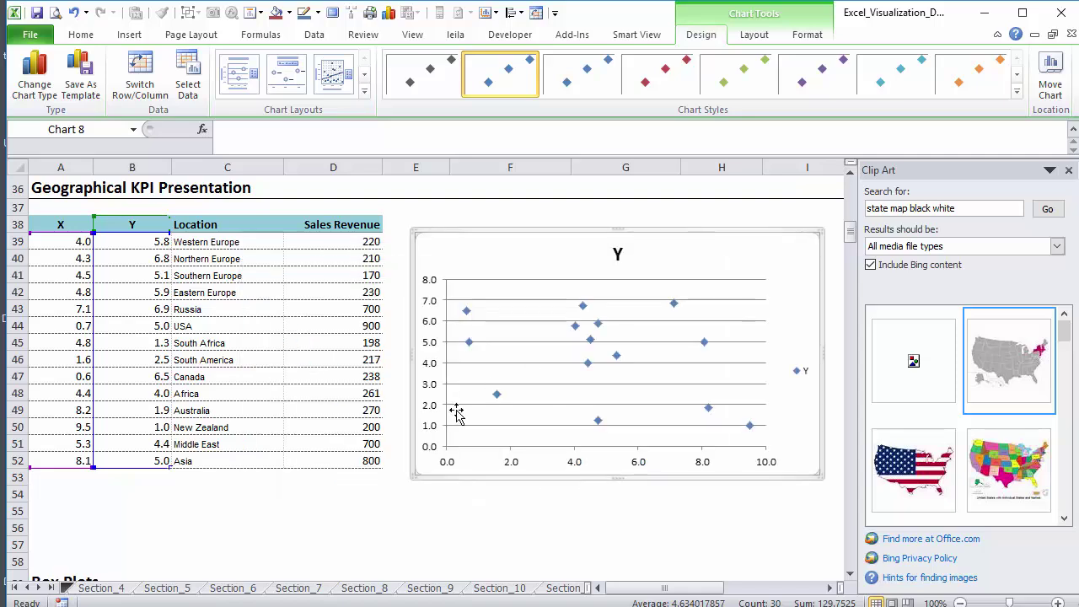
drag(413, 477, 314, 562)
Step: Remove the scatter chart's legend and horizontal gridlines, and close the Clip Art pane
click(806, 418)
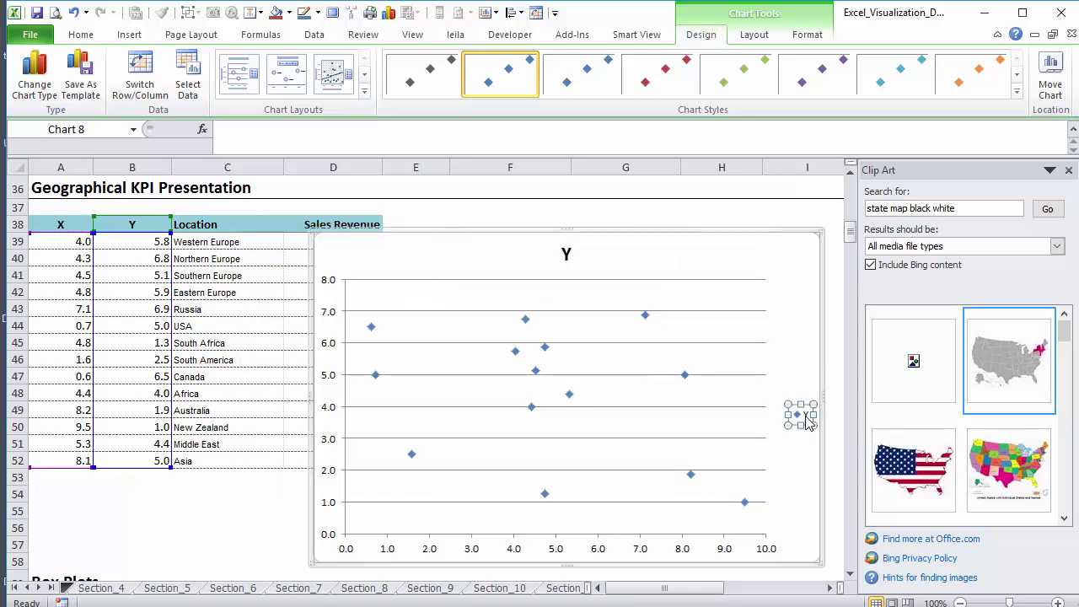
key(Delete)
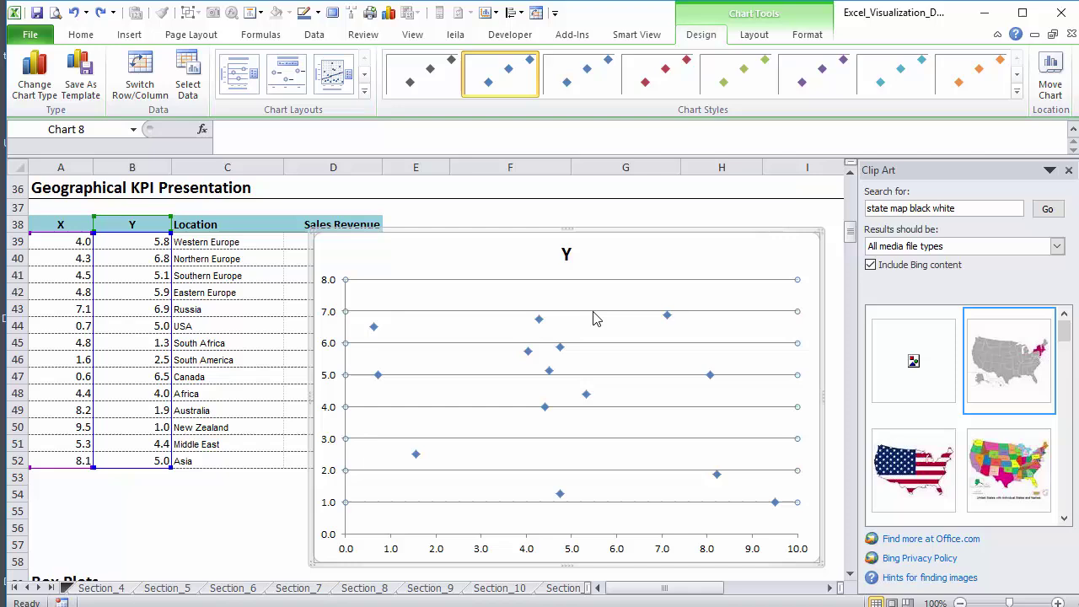
key(Delete)
click(596, 326)
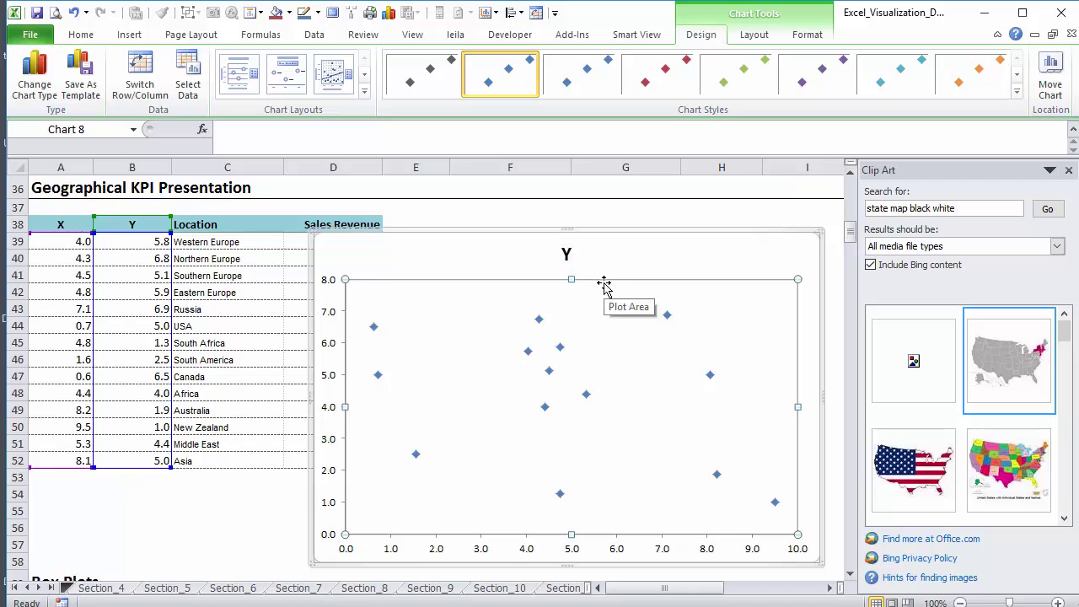
click(1069, 170)
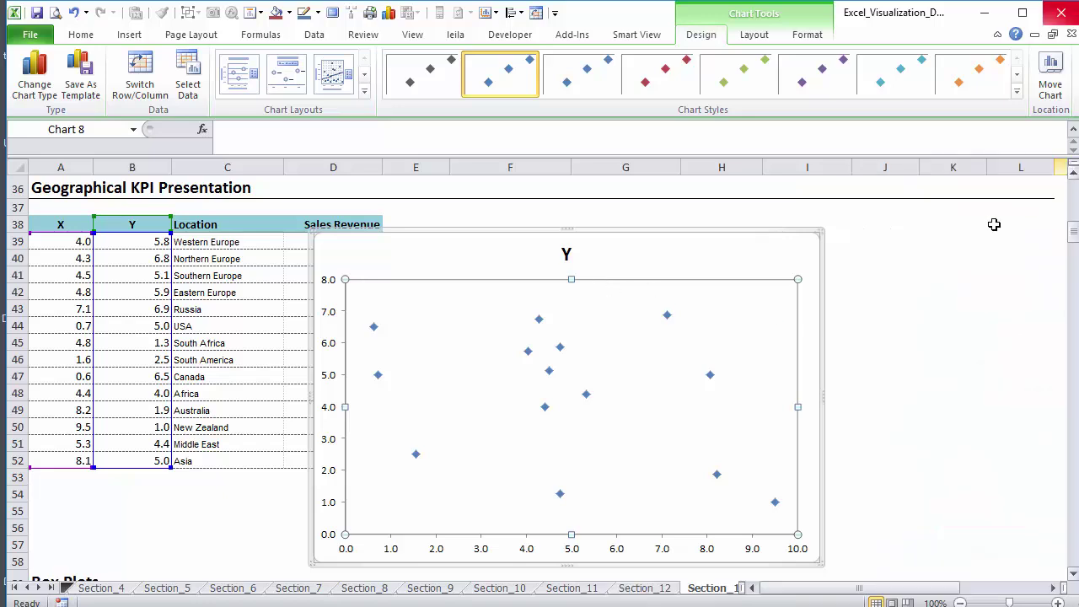
Step: Fill the scatter chart's plot area with the World-map picture from the Saved Pictures folder
click(688, 258)
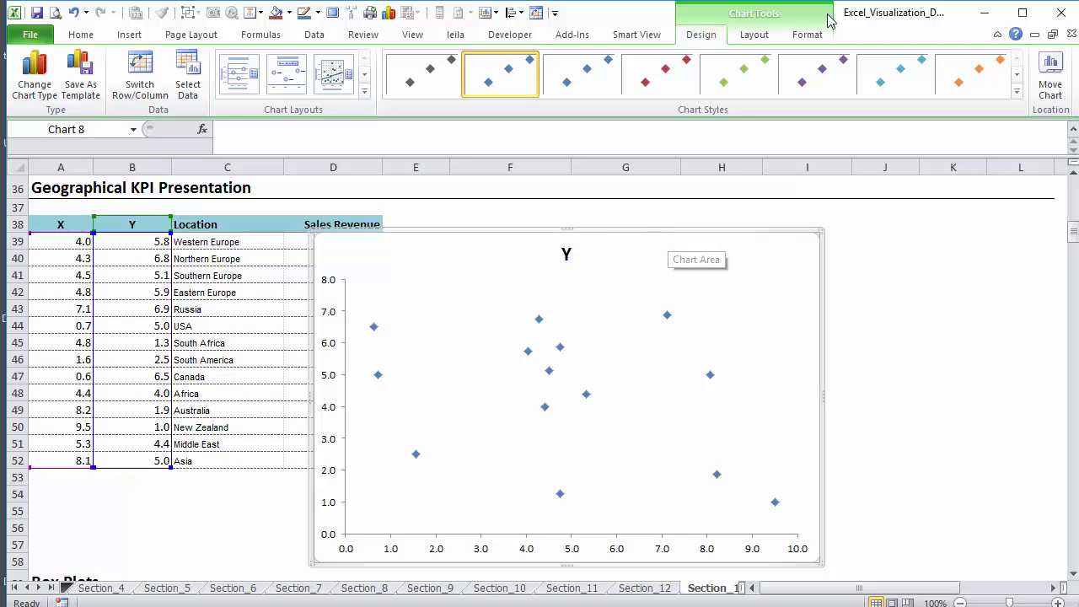
click(754, 35)
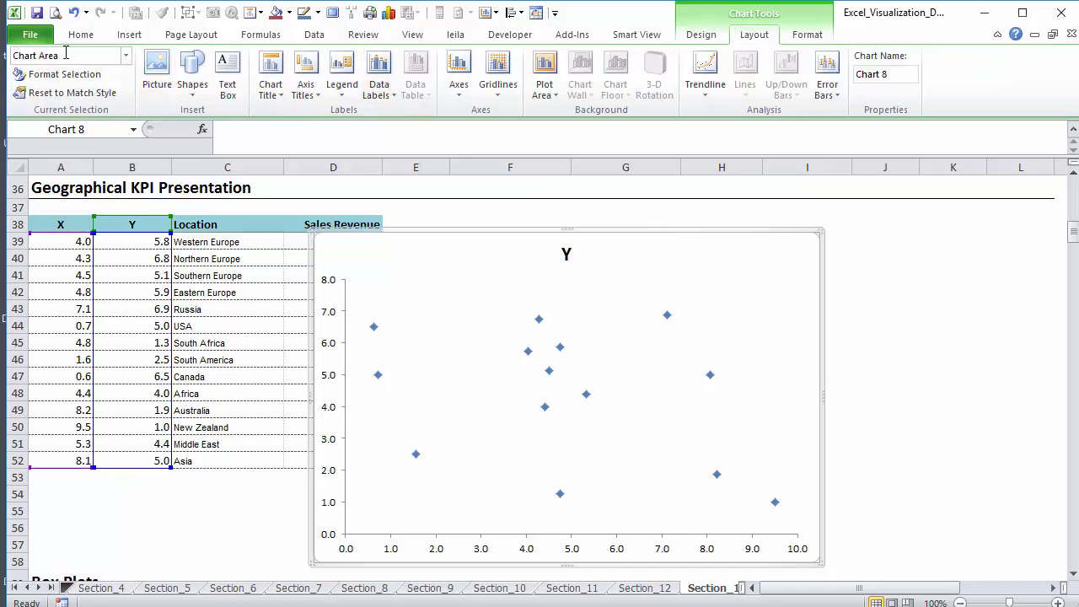
click(125, 55)
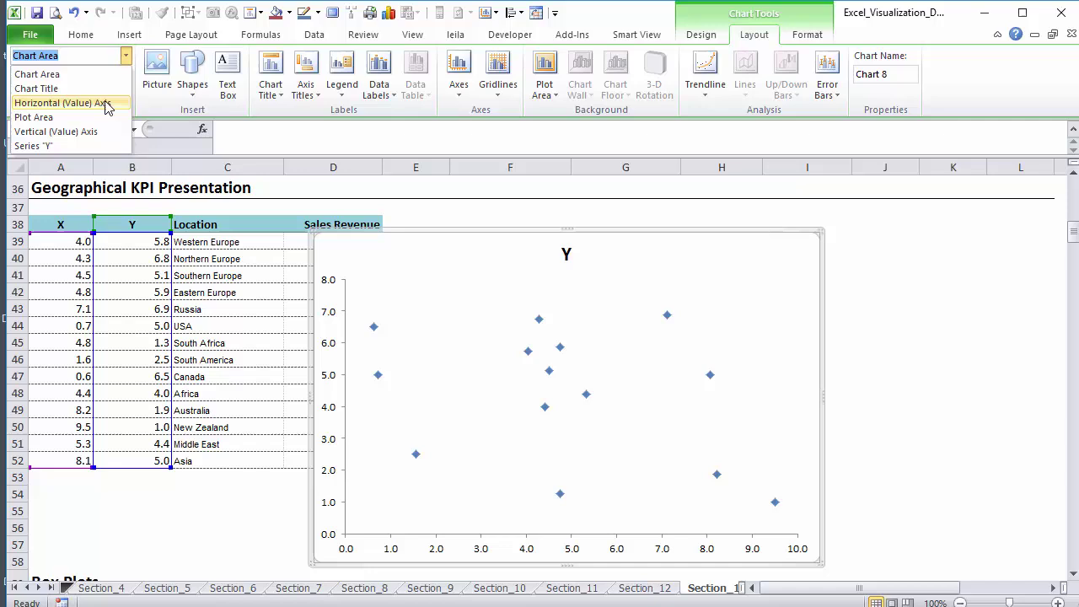
click(108, 117)
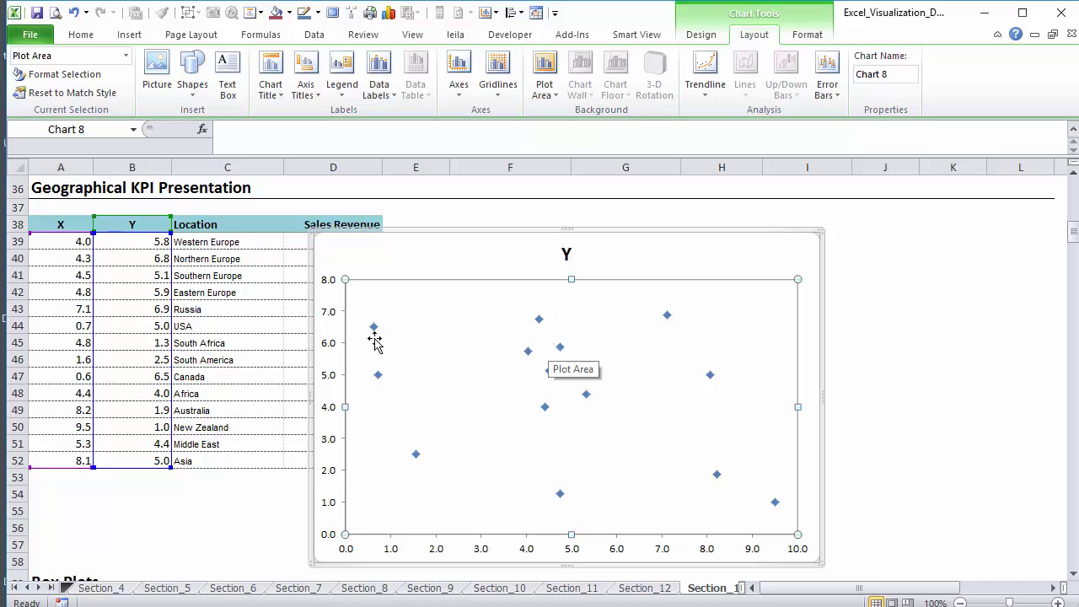
click(78, 78)
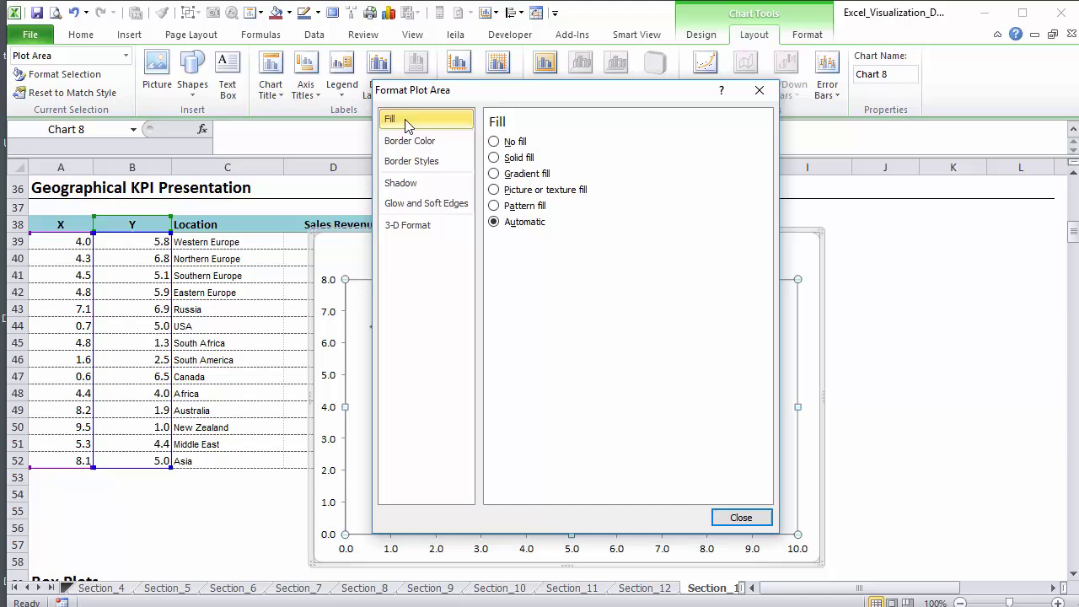
click(495, 190)
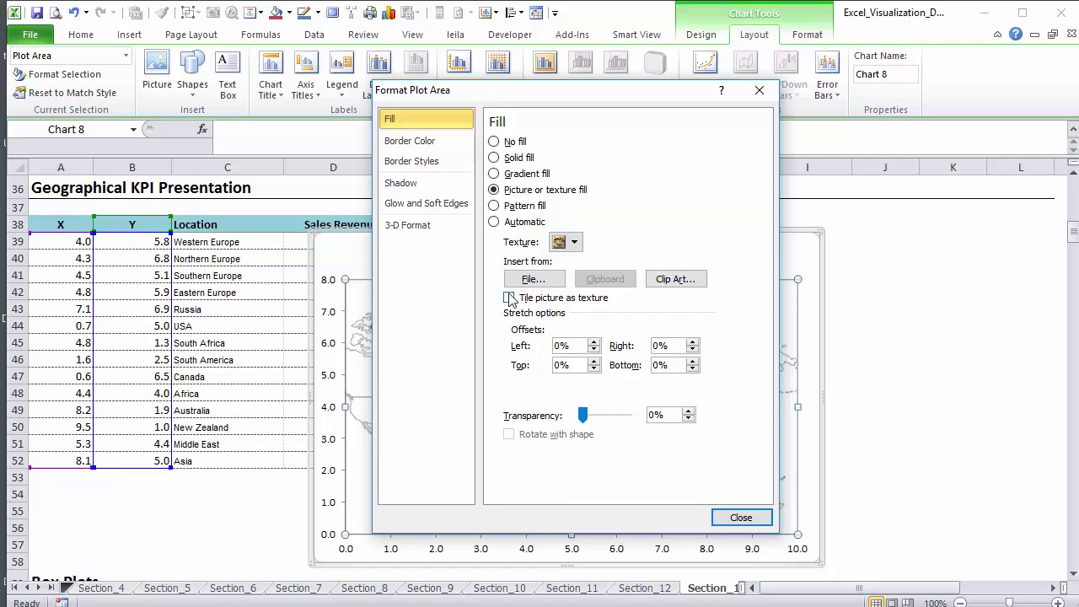
click(534, 279)
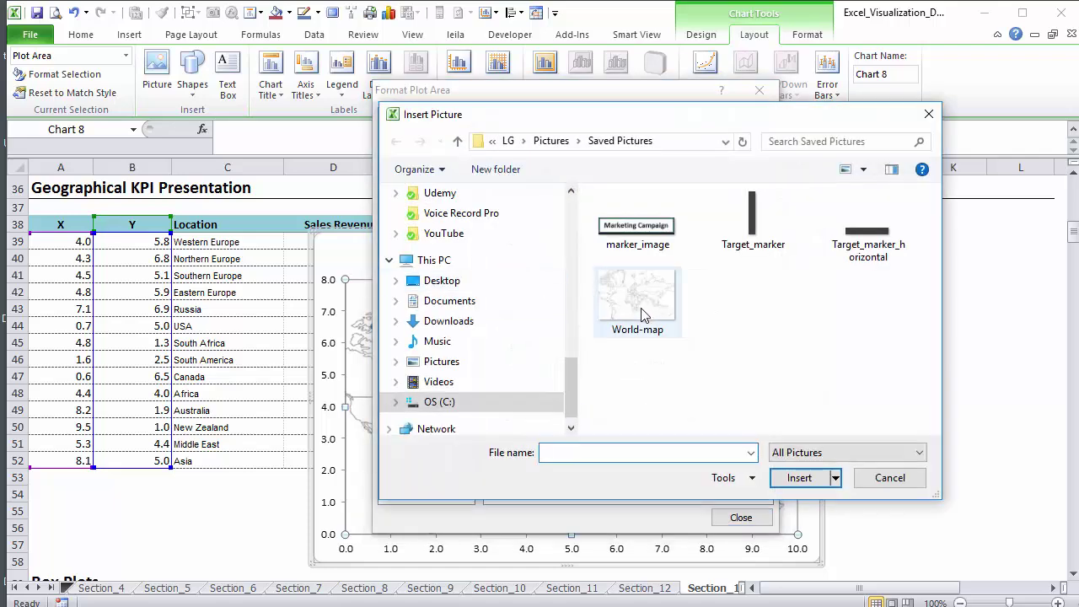
double_click(643, 311)
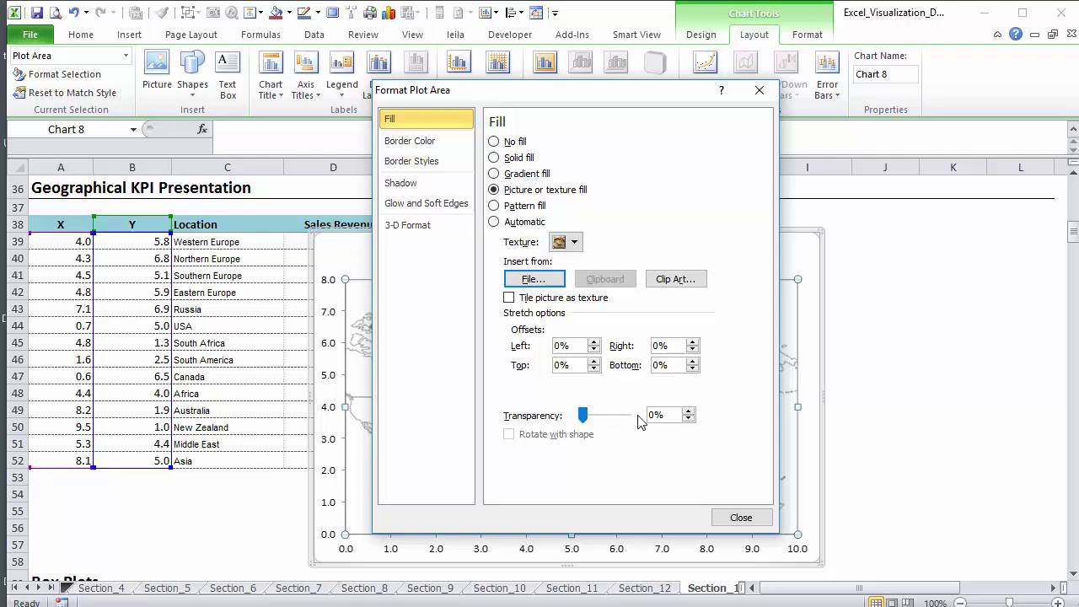
click(733, 517)
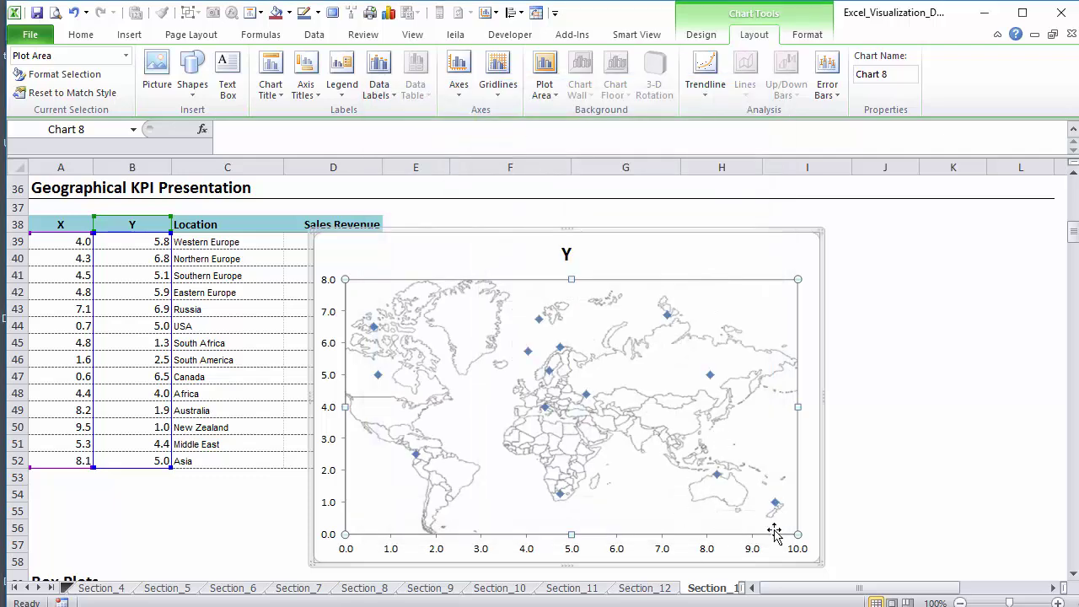
Step: Check Russia's X and Y coordinates in row 43 and the X values in A39:A52 against the chart
click(180, 309)
click(126, 308)
click(90, 310)
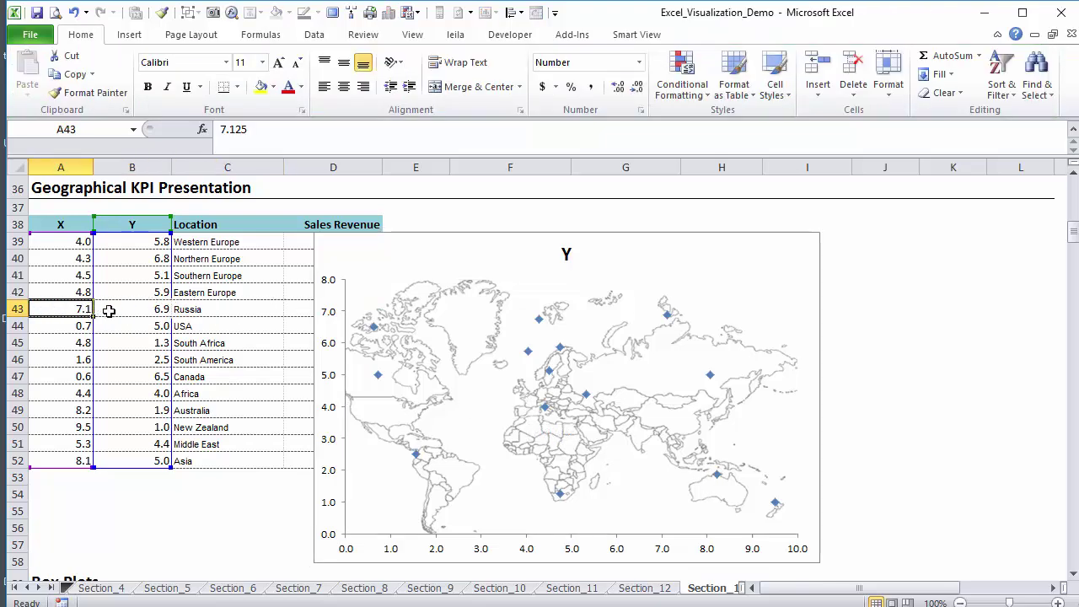
click(112, 311)
key(Left)
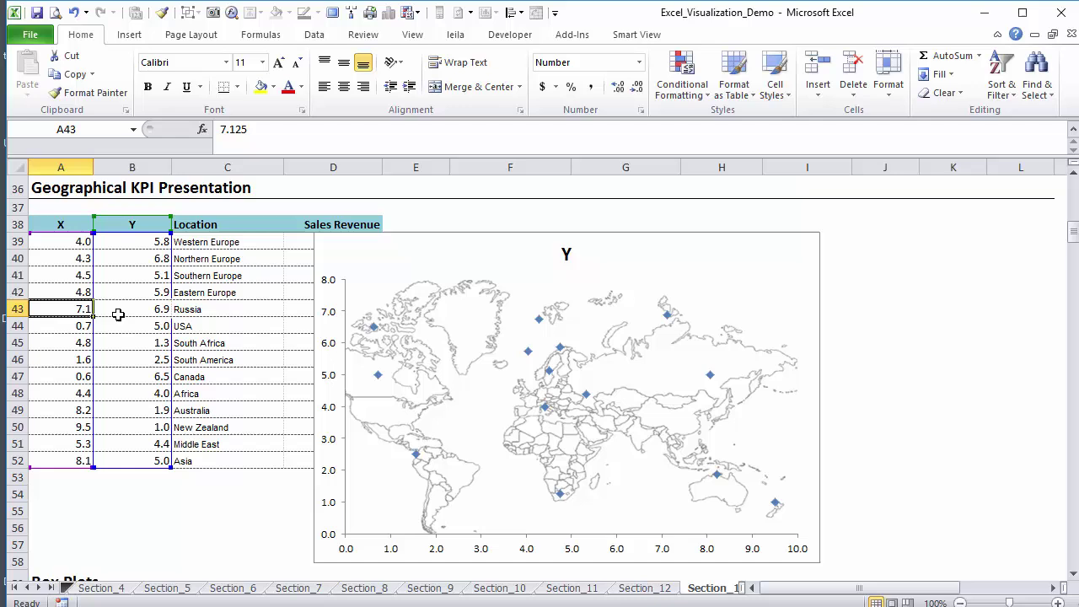
click(118, 315)
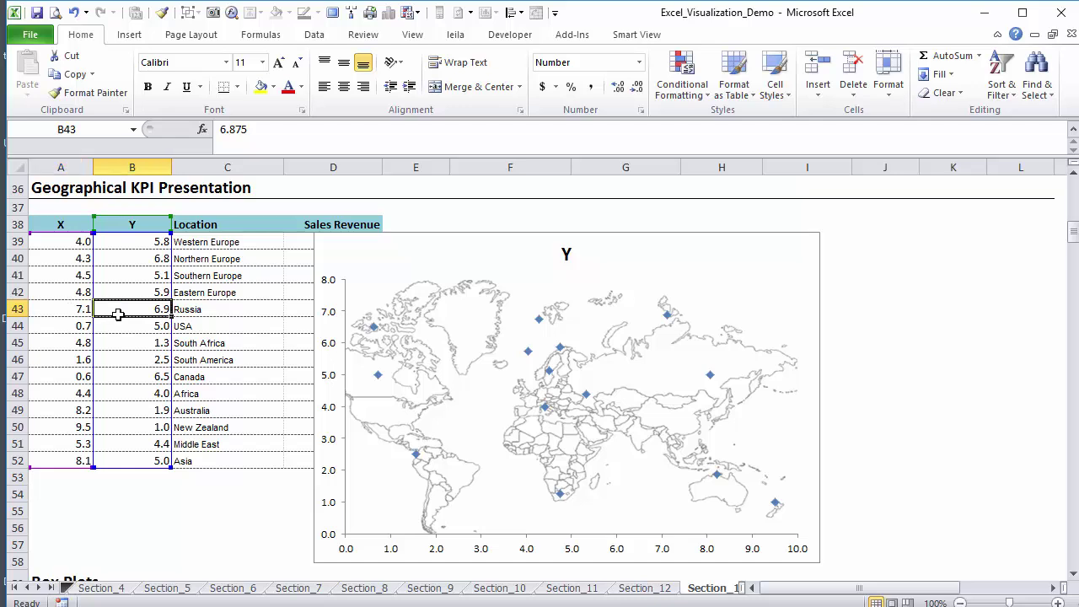
click(65, 241)
drag(65, 241, 67, 462)
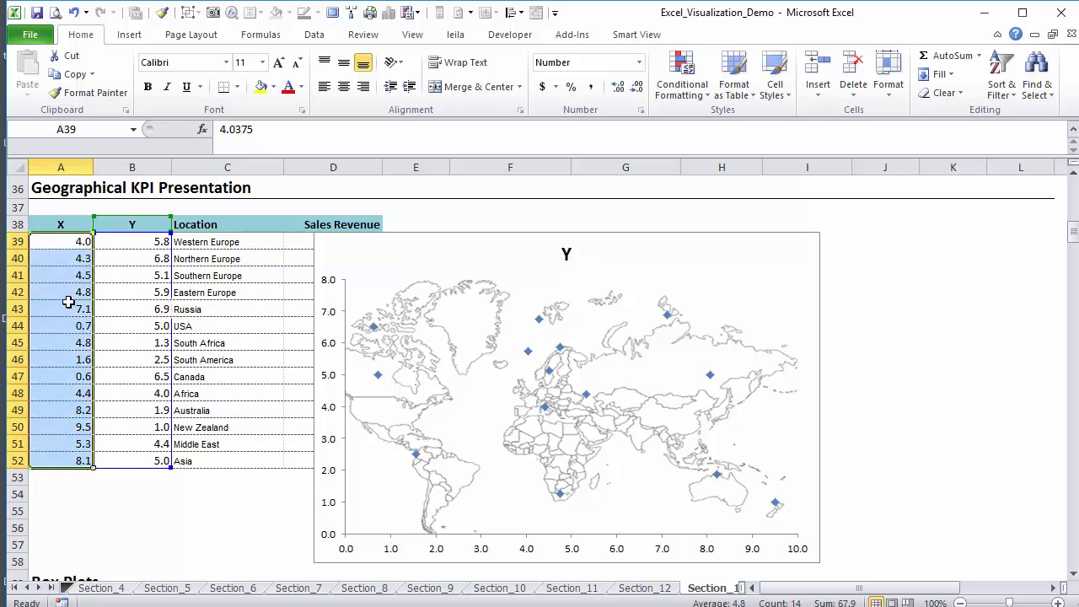
click(65, 240)
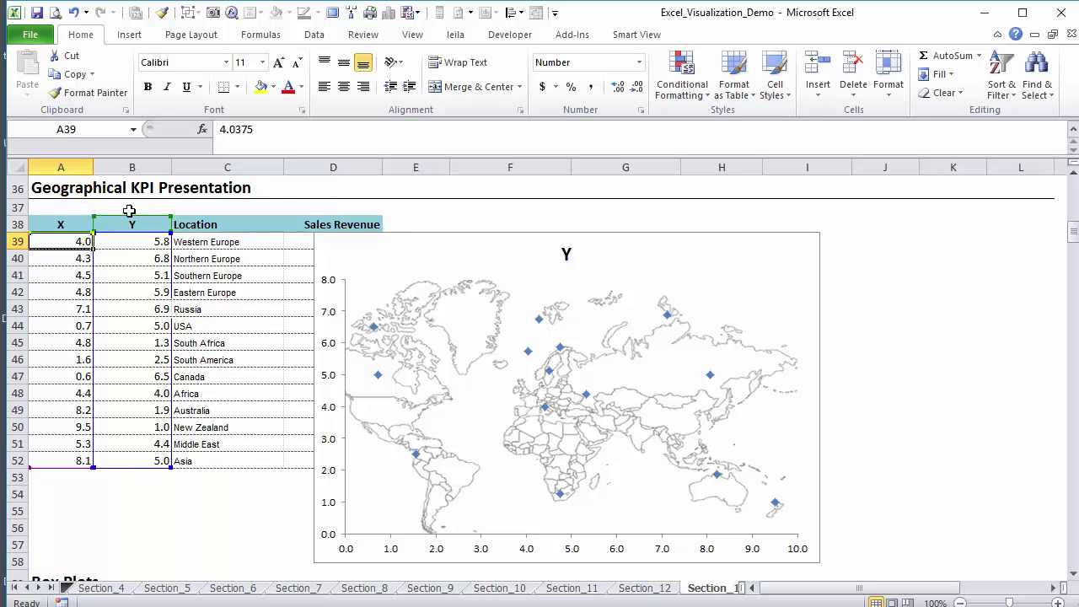
Step: Fix the chart's vertical axis scale with a minimum of 0.0 and a maximum of 10
click(335, 350)
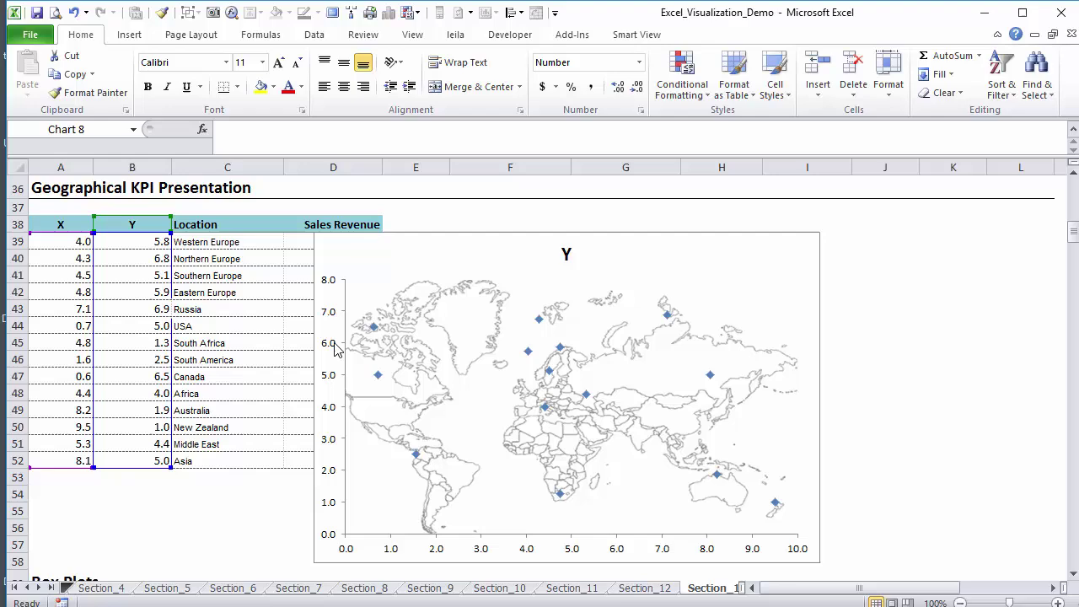
right_click(331, 340)
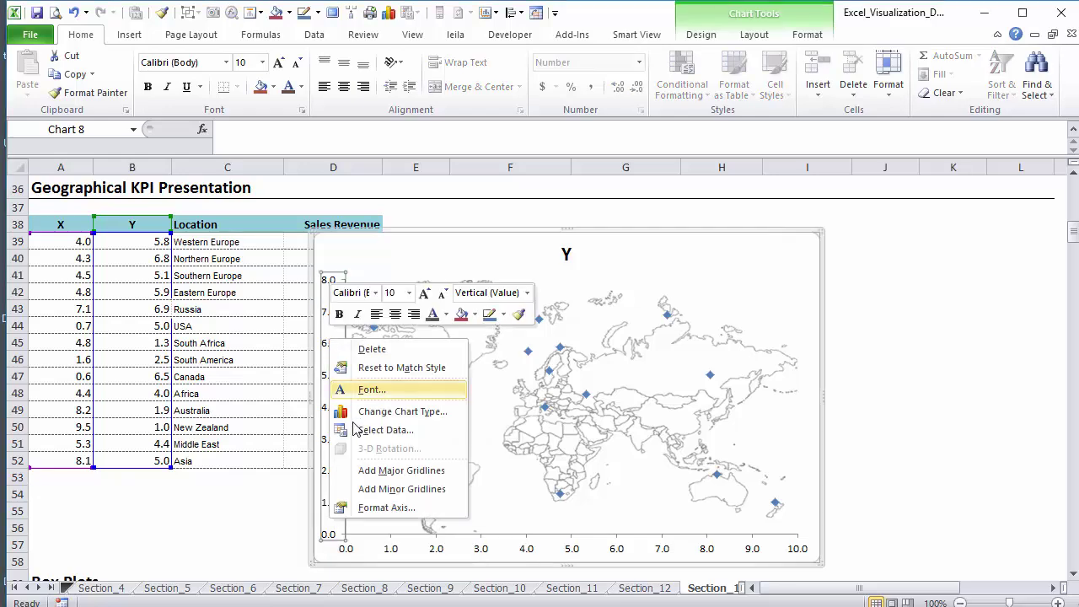
click(380, 508)
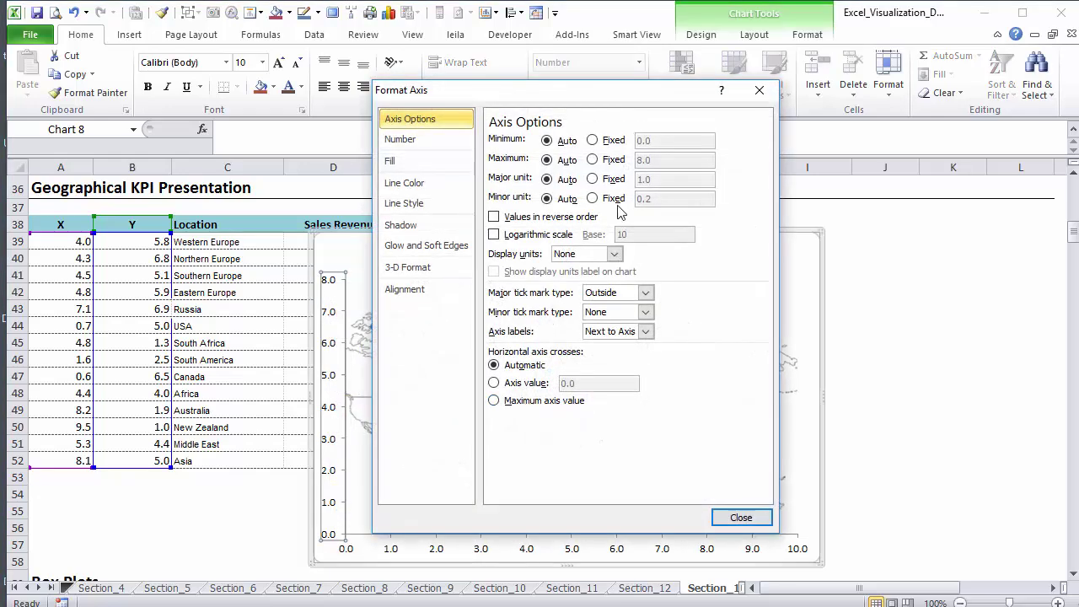
click(609, 140)
click(617, 160)
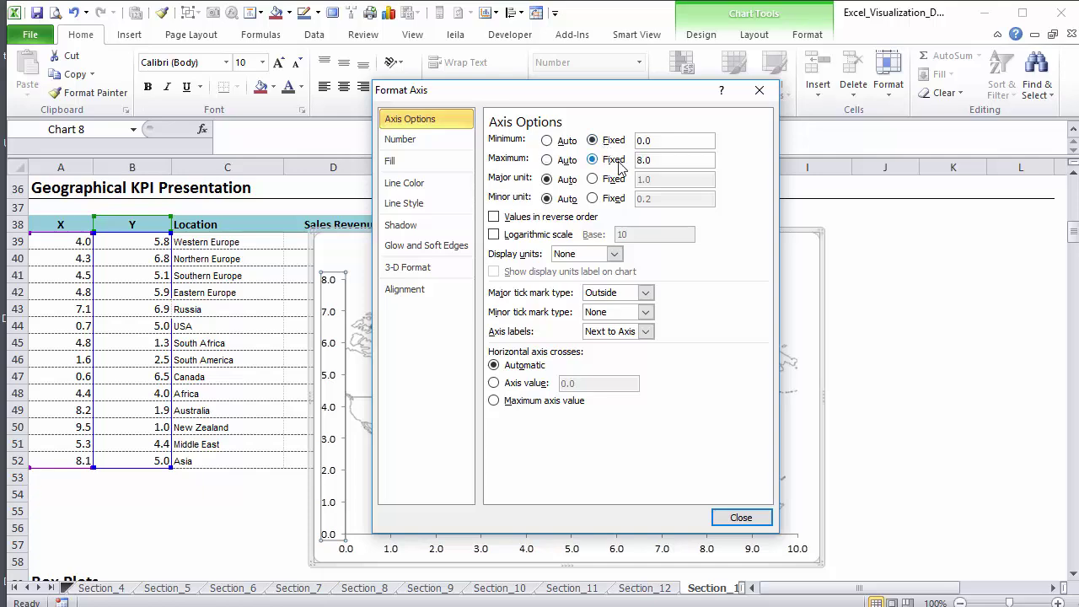
click(593, 161)
text(10)
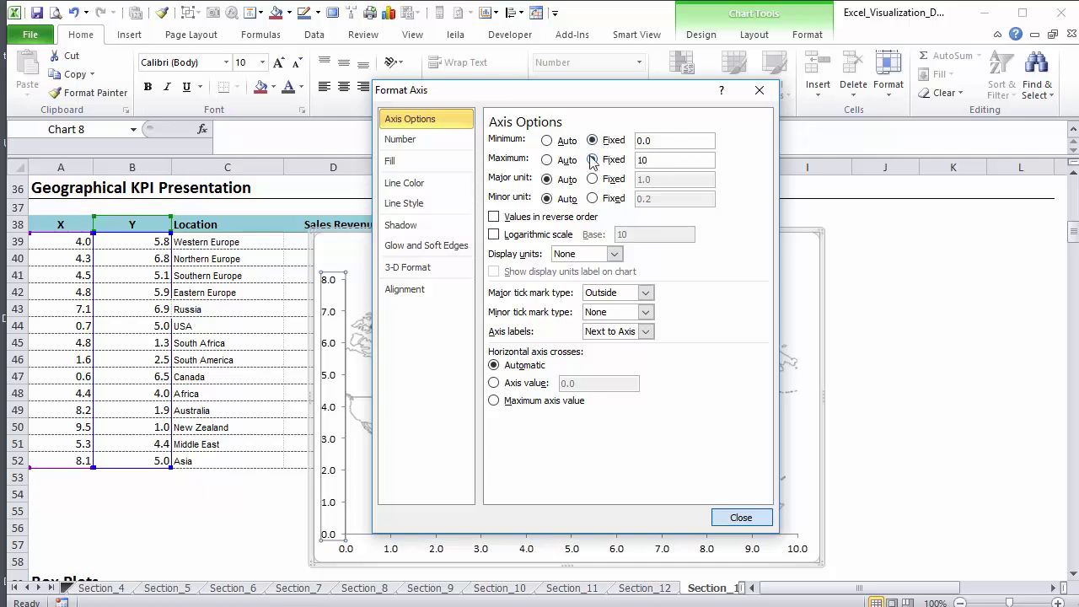
click(741, 517)
Step: Fix the chart's horizontal axis scale with a minimum of 0.0 and a maximum of 10.0
right_click(572, 557)
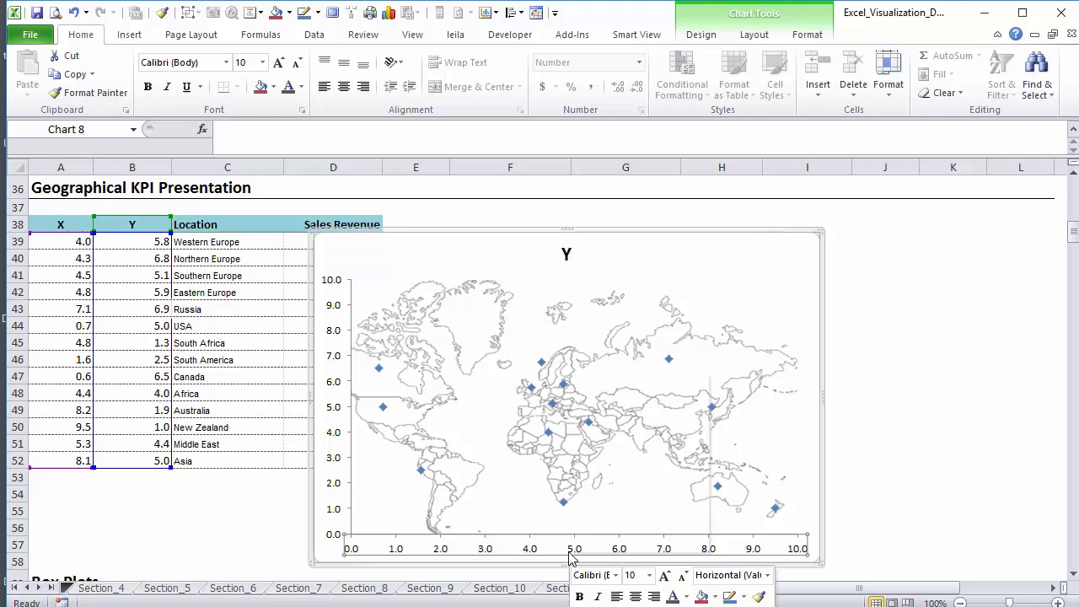
click(606, 549)
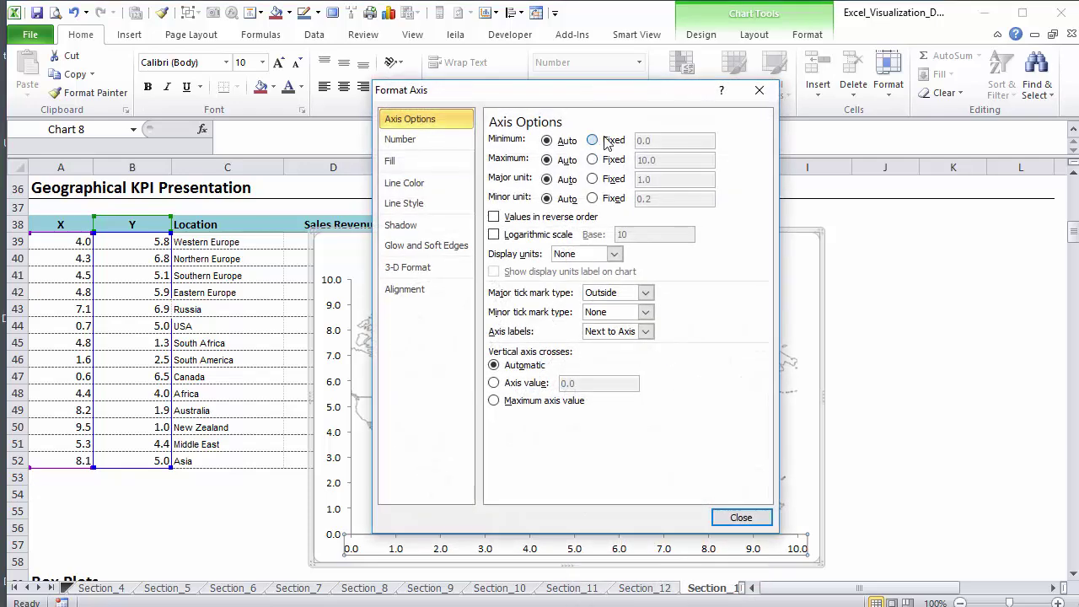
click(593, 140)
click(593, 159)
click(740, 517)
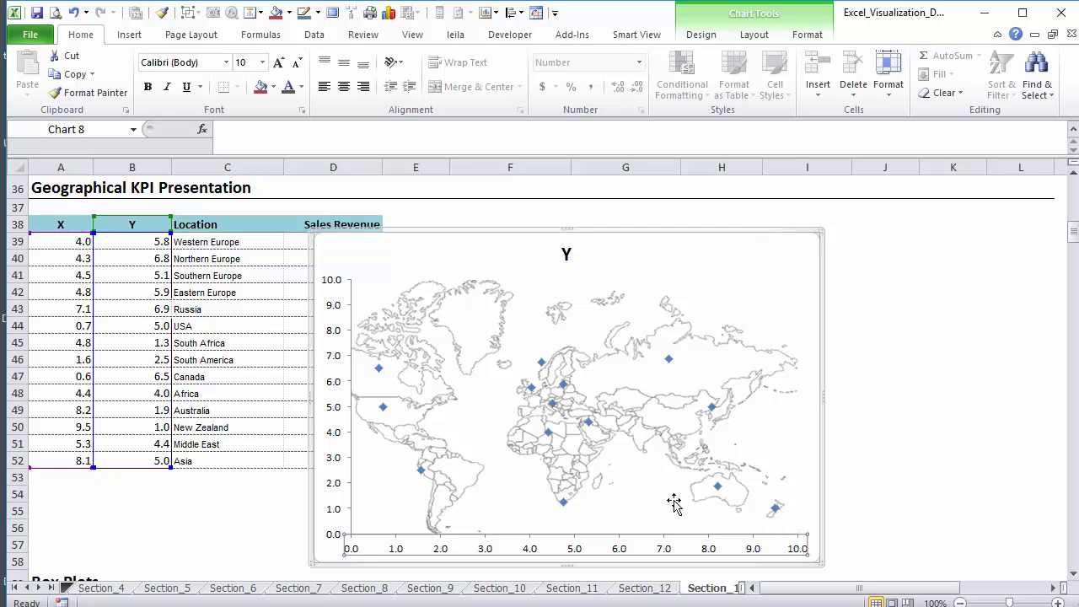
Step: Compare the South America and Russia coordinates in the table with their points on the map
click(74, 359)
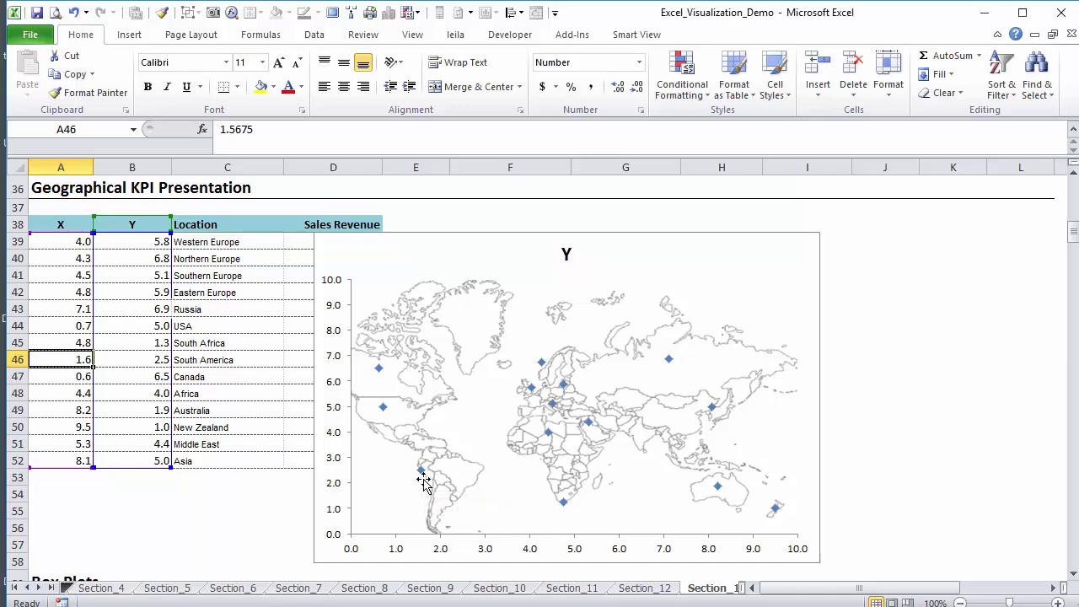
click(669, 358)
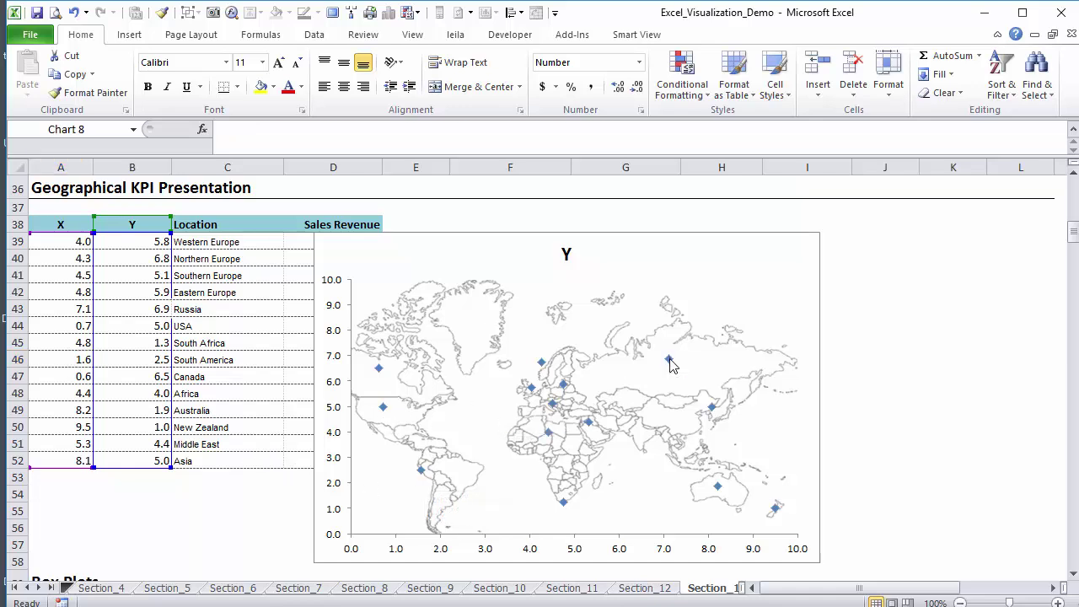
click(669, 358)
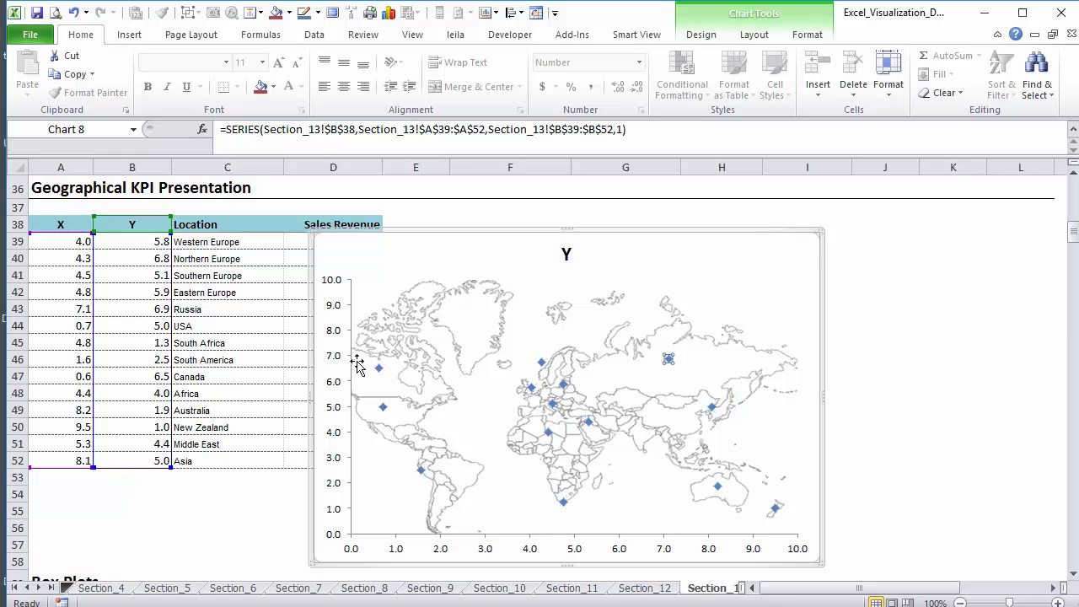
click(199, 313)
click(143, 308)
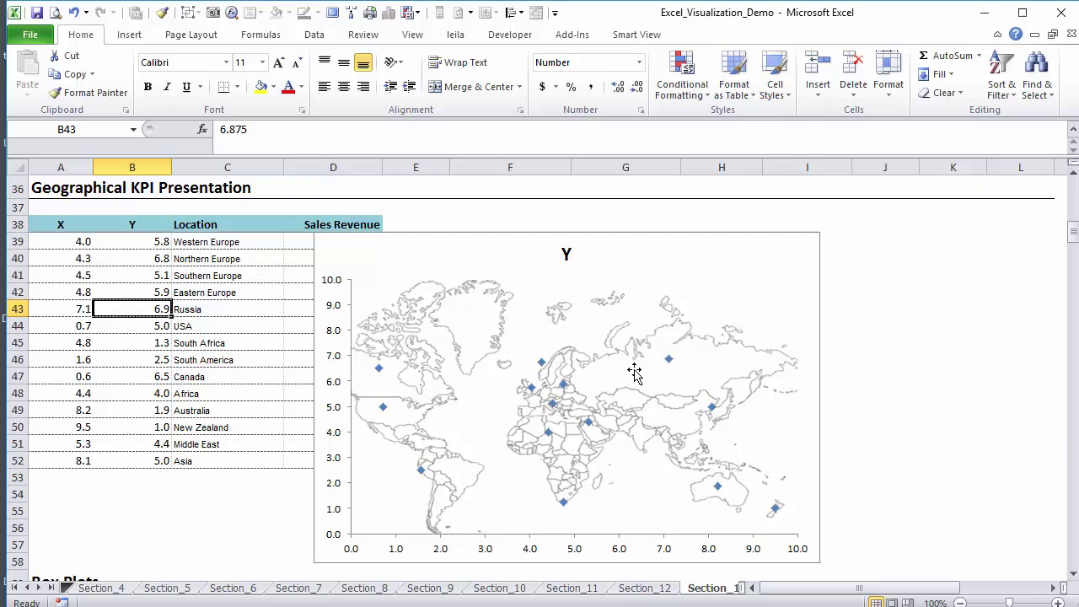
Step: Try an X coordinate of 6 for Russia in A43, and set it to 7
click(82, 309)
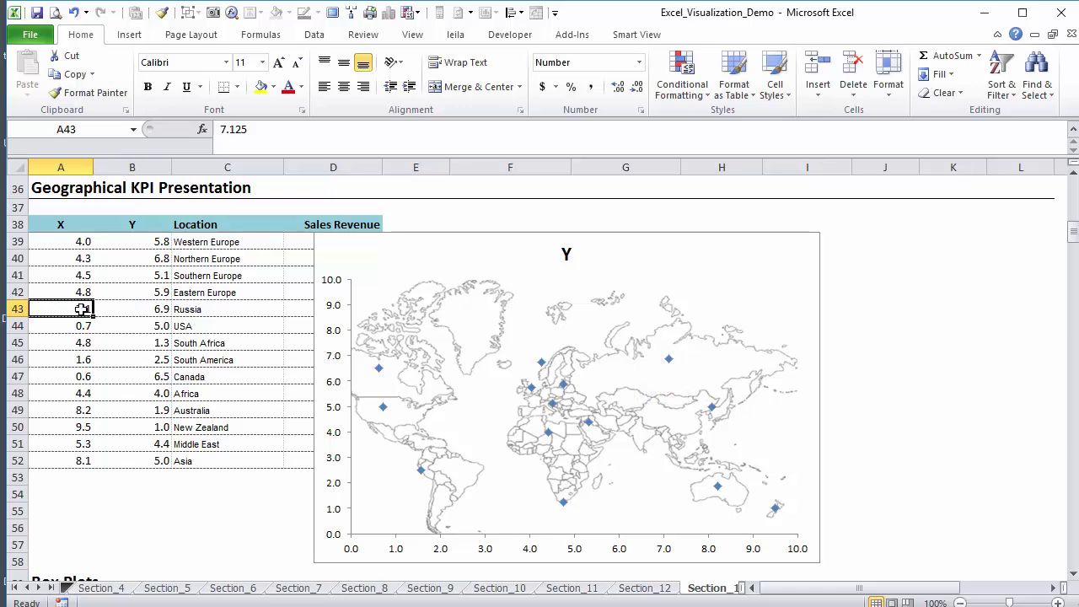
text(6)
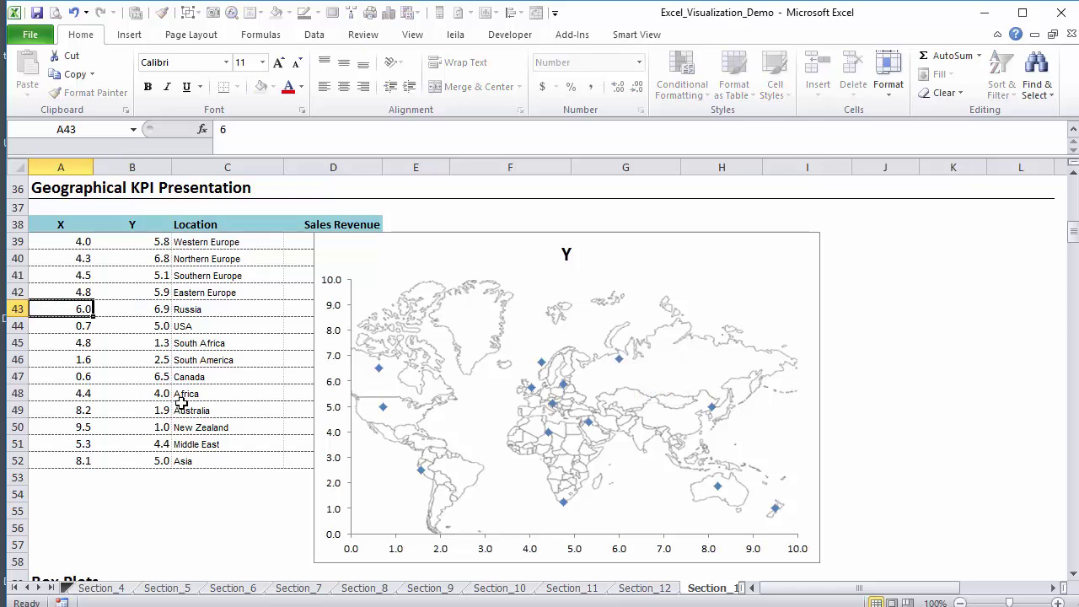
key(ctrl+Return)
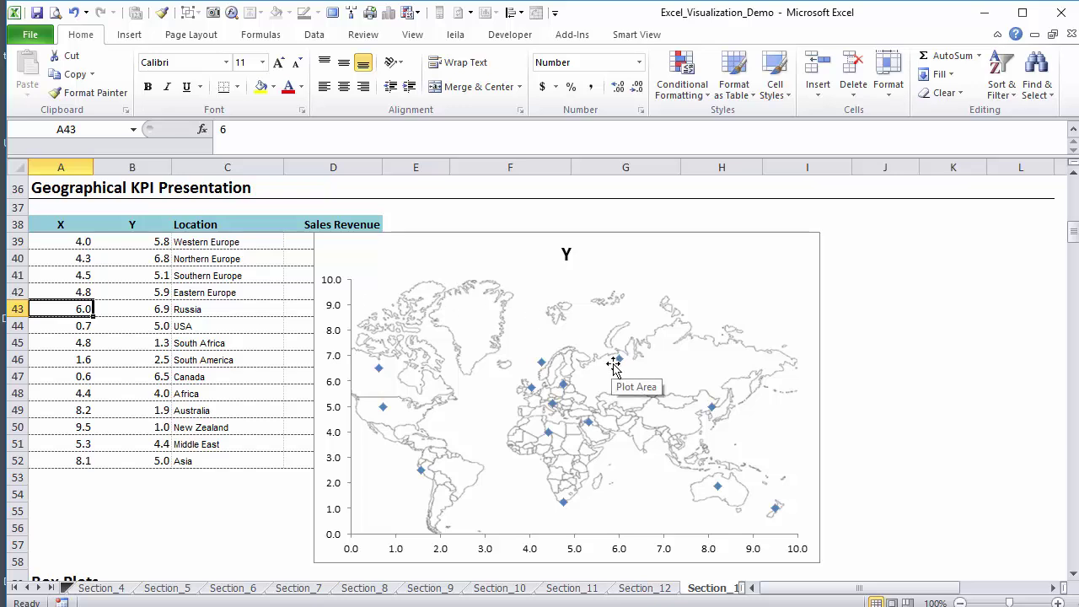
text(7)
key(ctrl+Return)
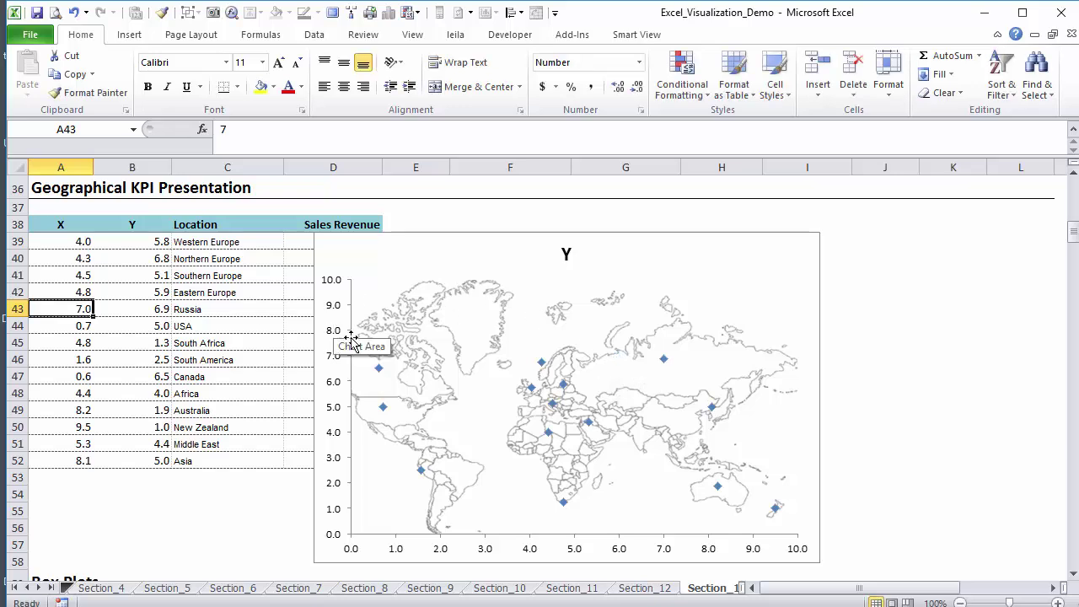
Step: Move the chart clear of the Sales Revenue column and change its series to the flat Bubble chart type
drag(621, 234, 719, 216)
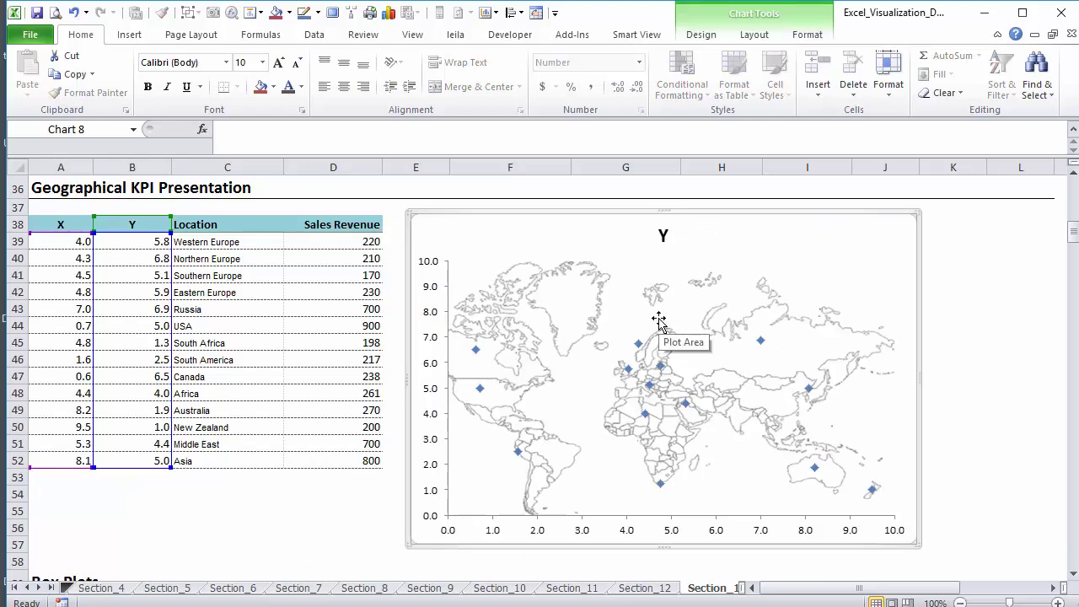
click(660, 320)
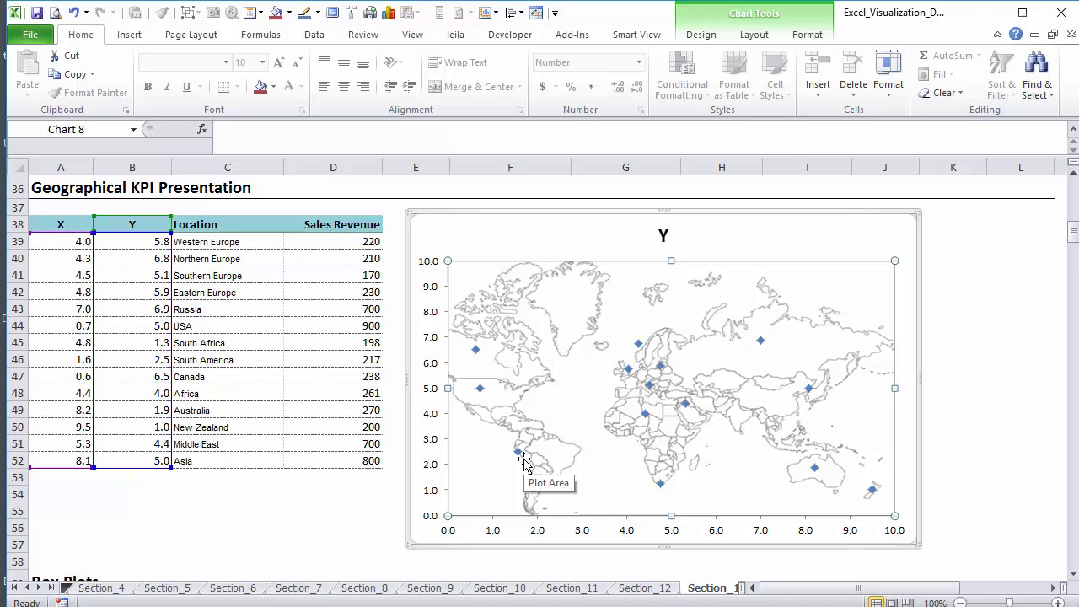
mouse_move(482, 395)
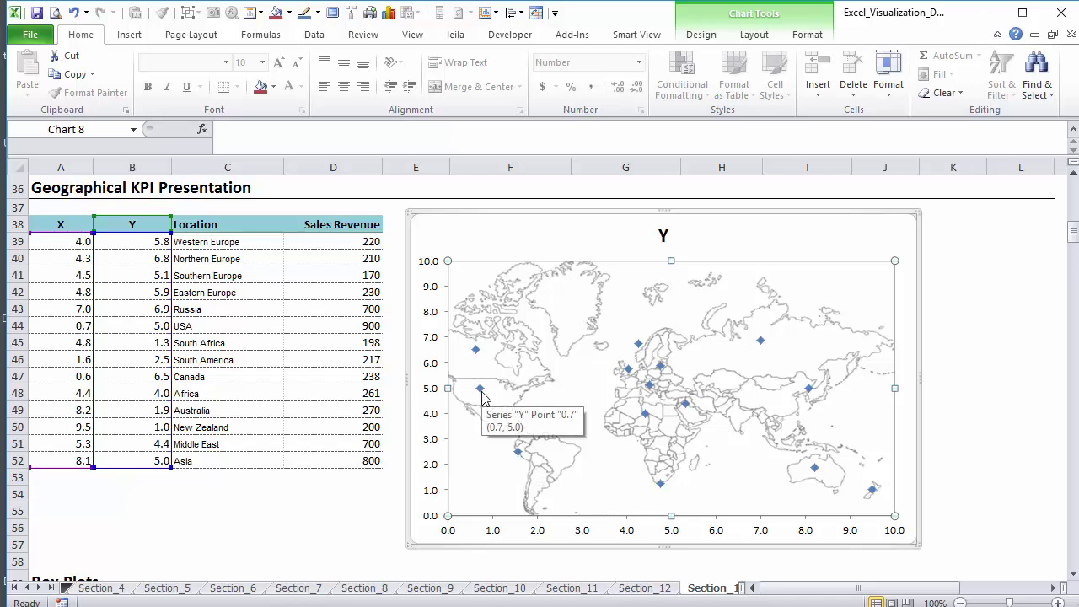
click(481, 392)
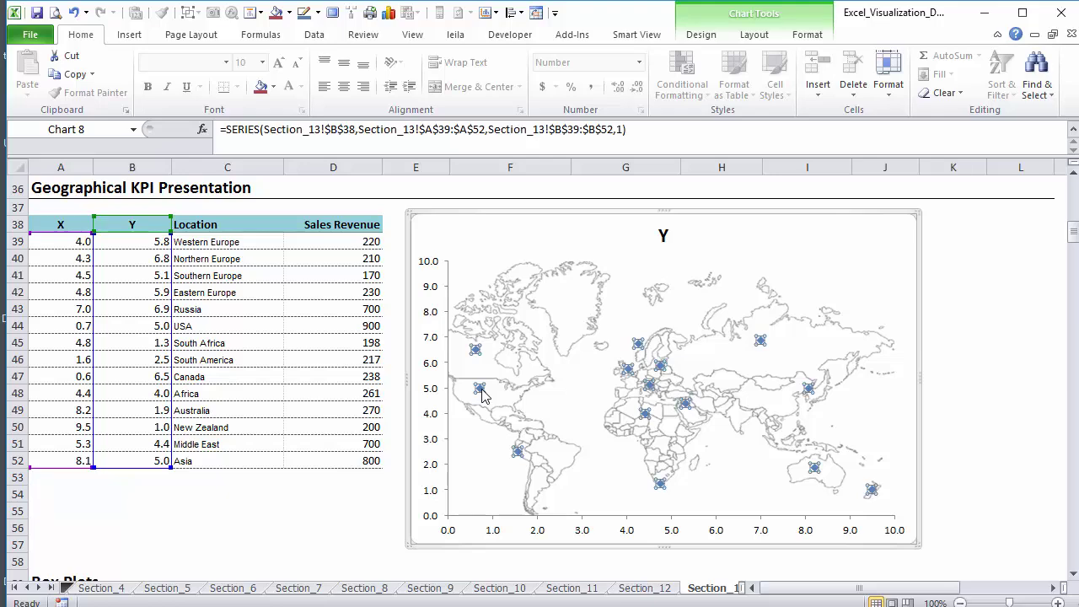
right_click(482, 394)
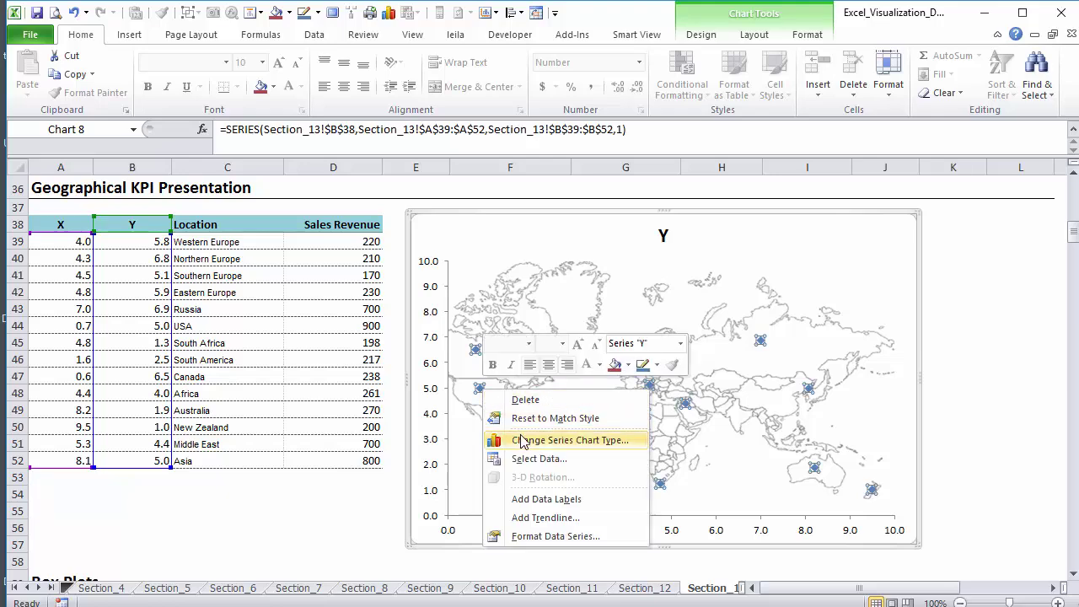
click(522, 437)
drag(764, 267, 767, 389)
click(341, 368)
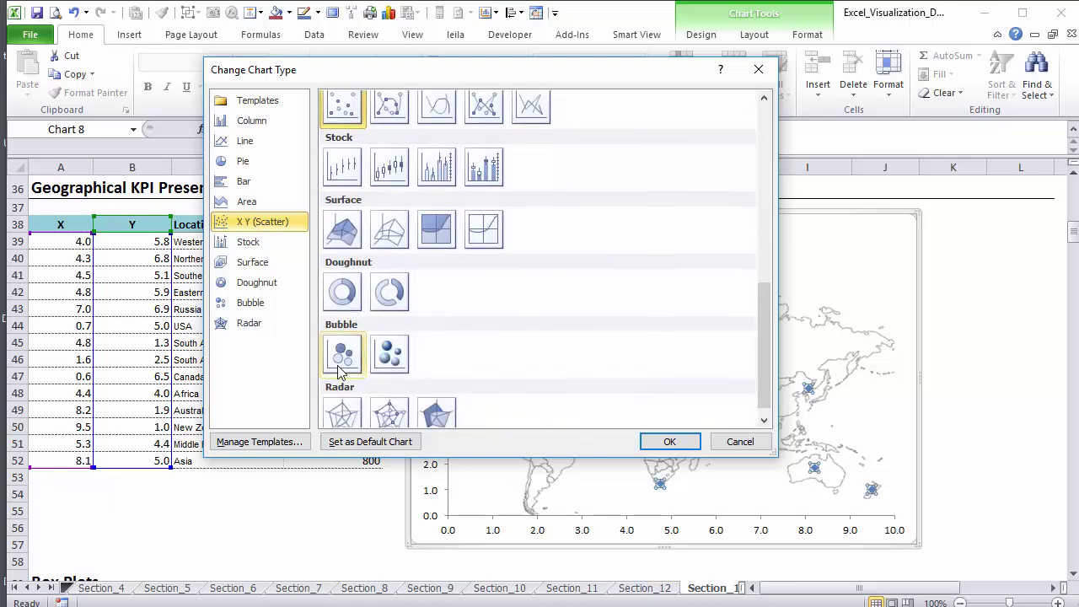
double_click(342, 368)
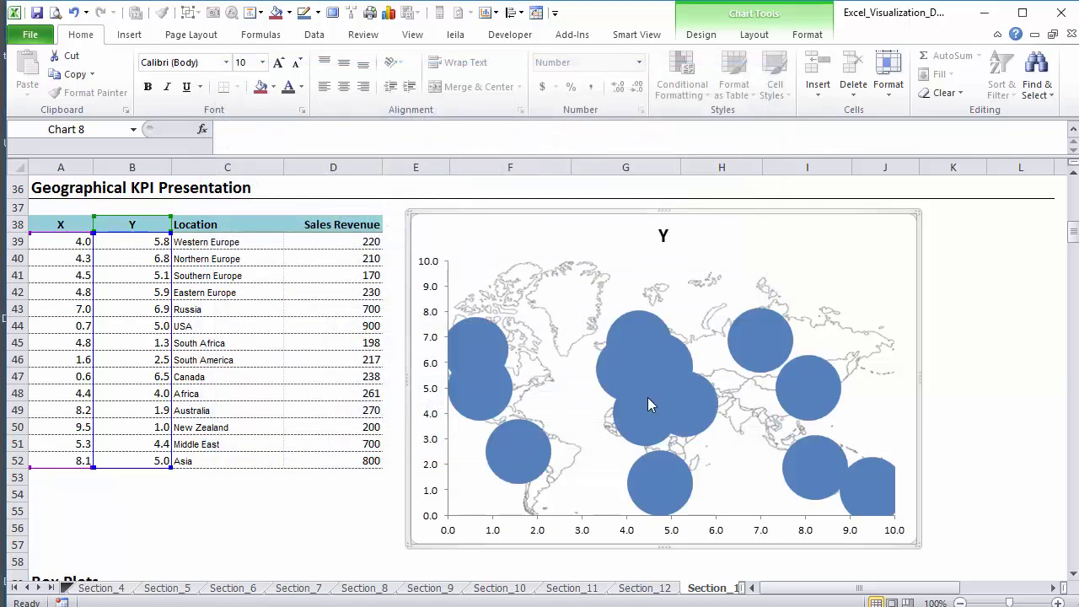
Step: Edit the chart's Y series so its bubble size comes from the Sales Revenue values in D39:D52
mouse_move(663, 398)
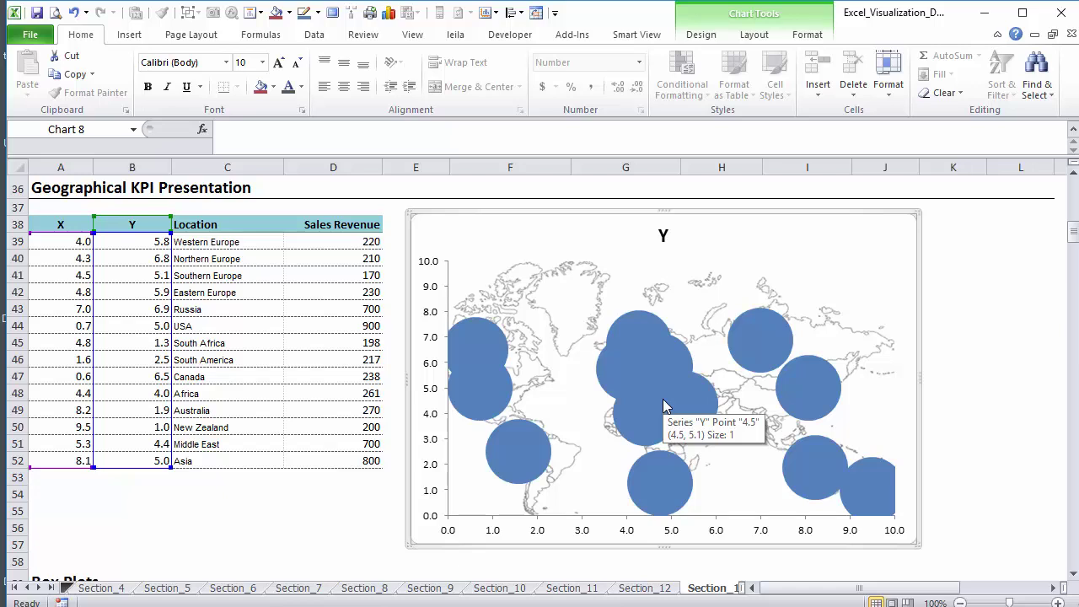
right_click(663, 402)
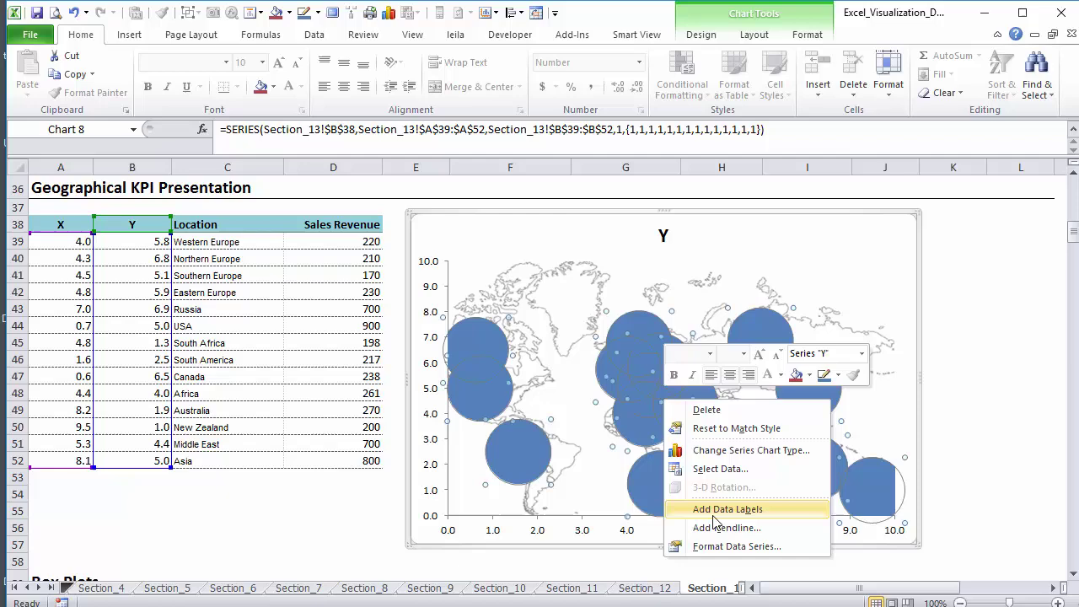
click(713, 470)
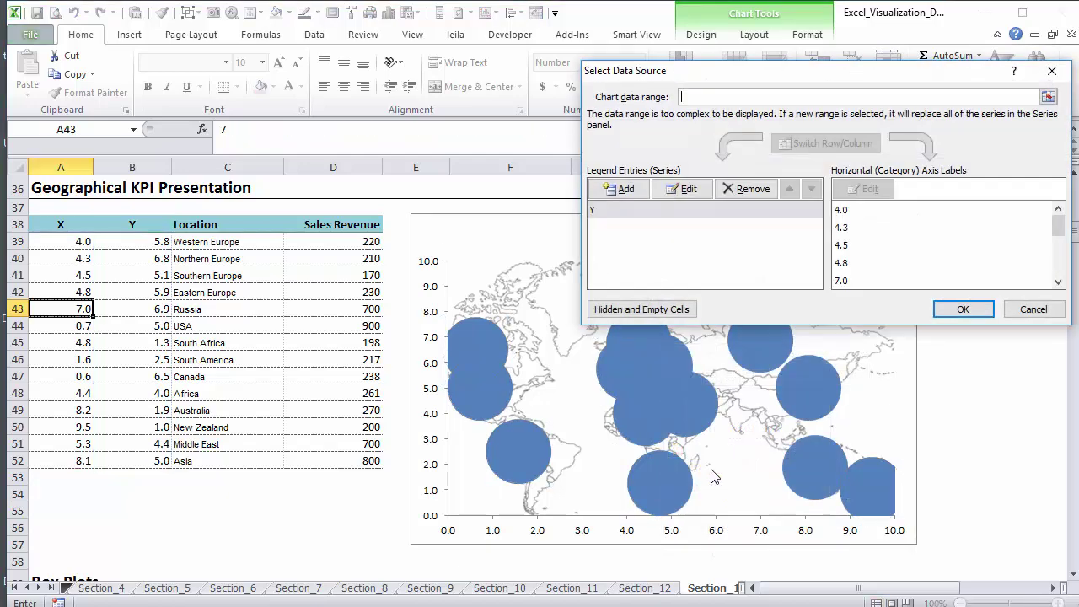
click(636, 210)
click(683, 189)
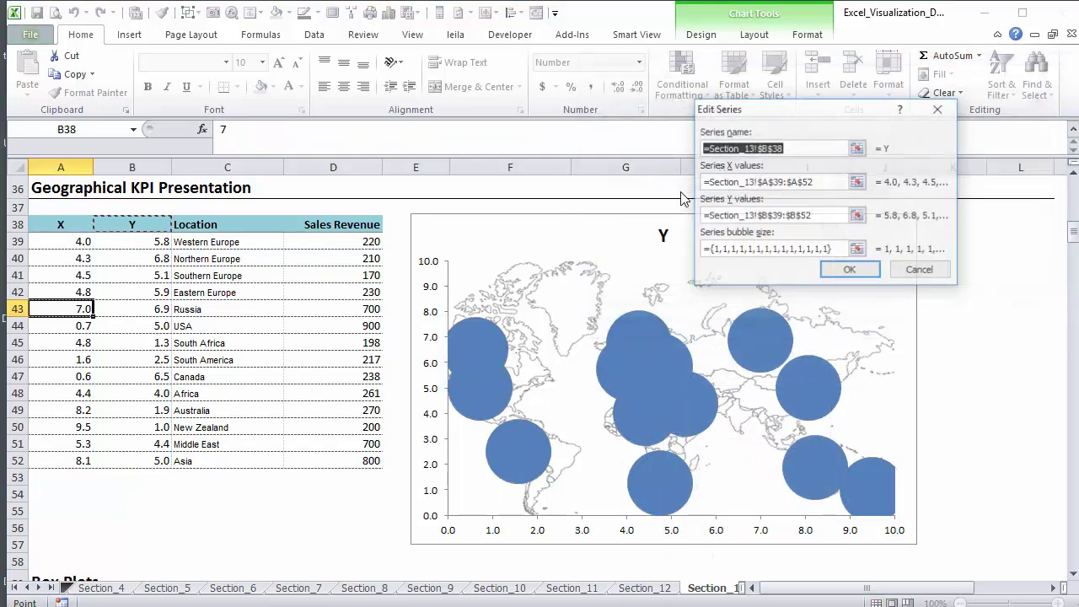
click(727, 249)
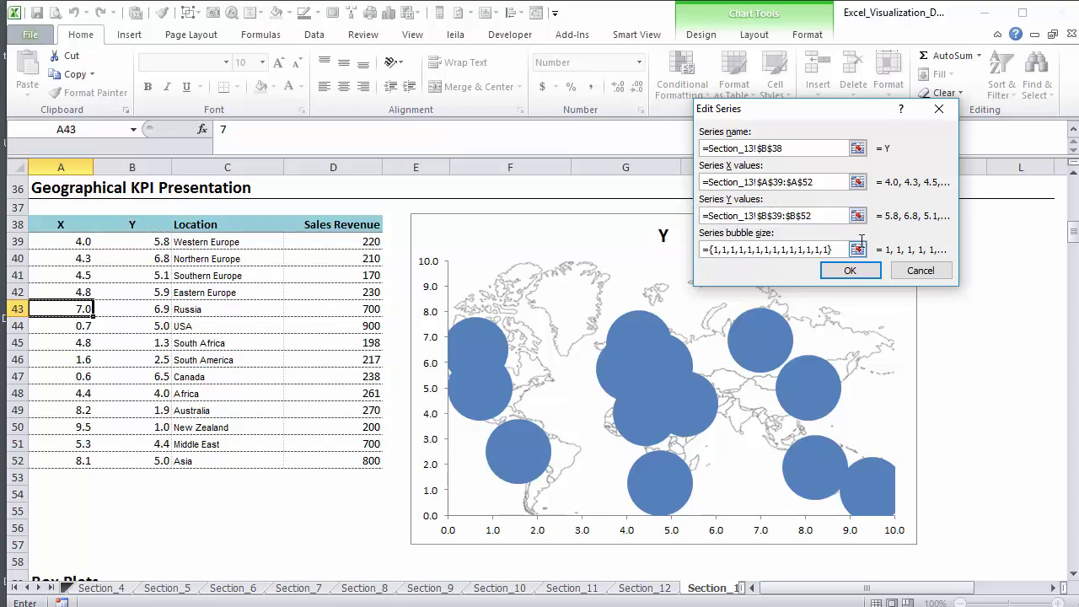
key(ctrl+a)
key(BackSpace)
click(337, 240)
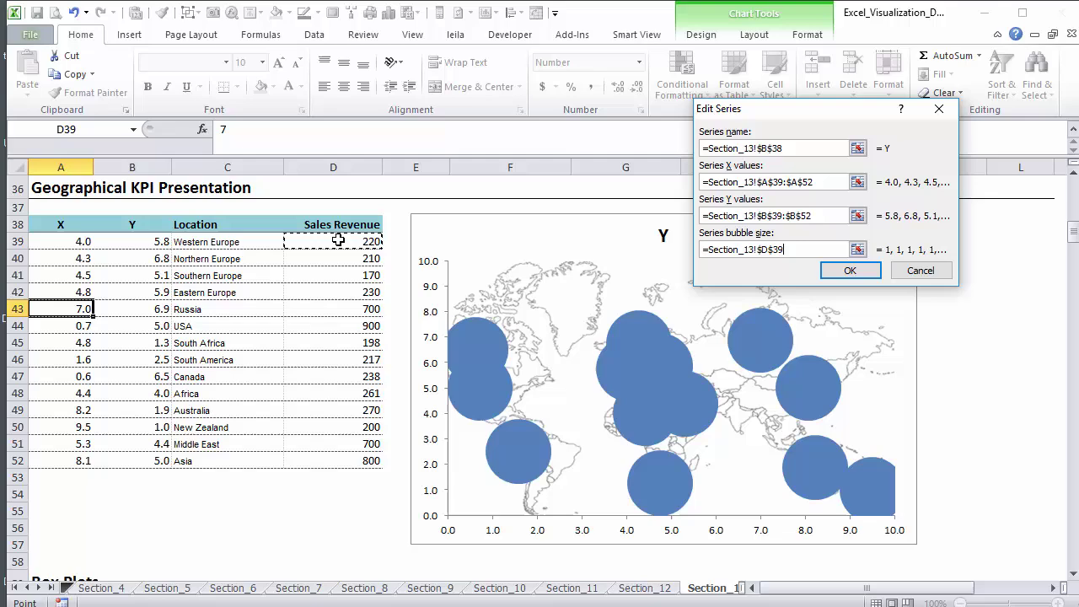
drag(337, 240, 346, 459)
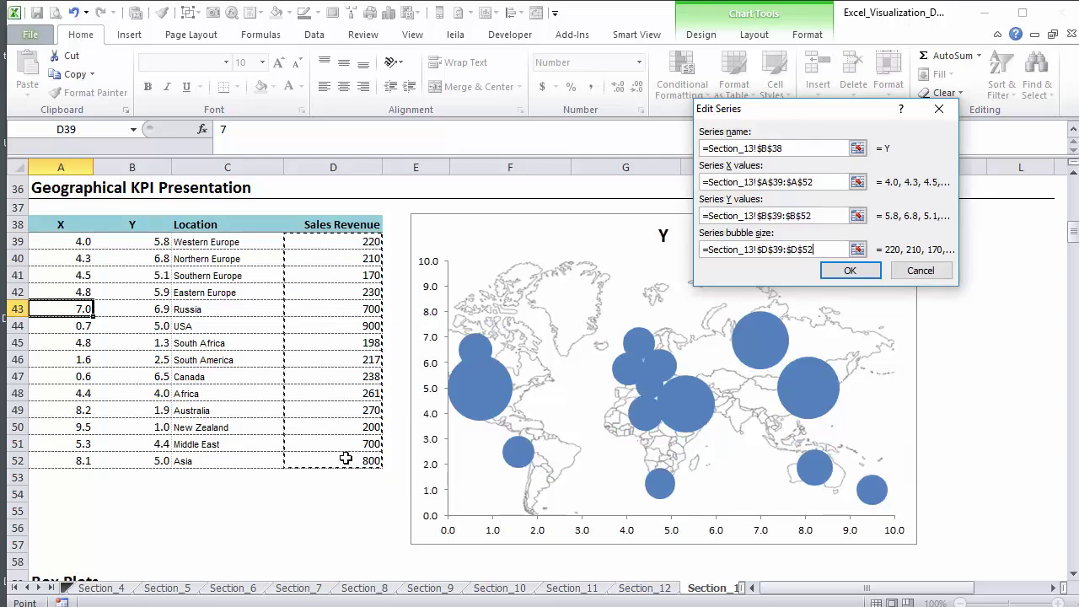
click(850, 271)
click(958, 310)
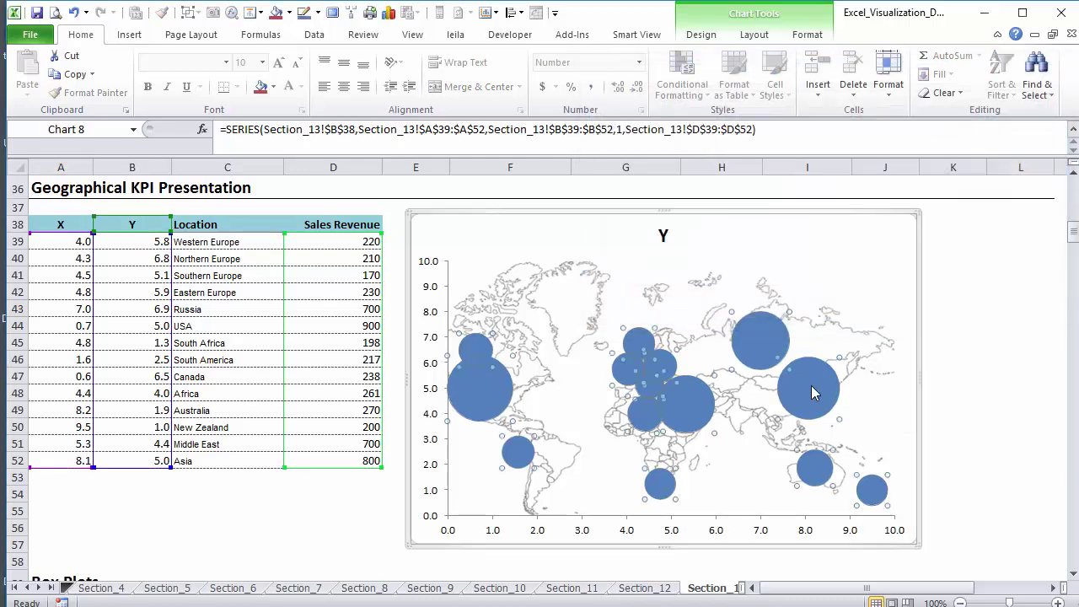
Step: Open the formatting options for the whole Y series and move the dialog off the map
click(810, 391)
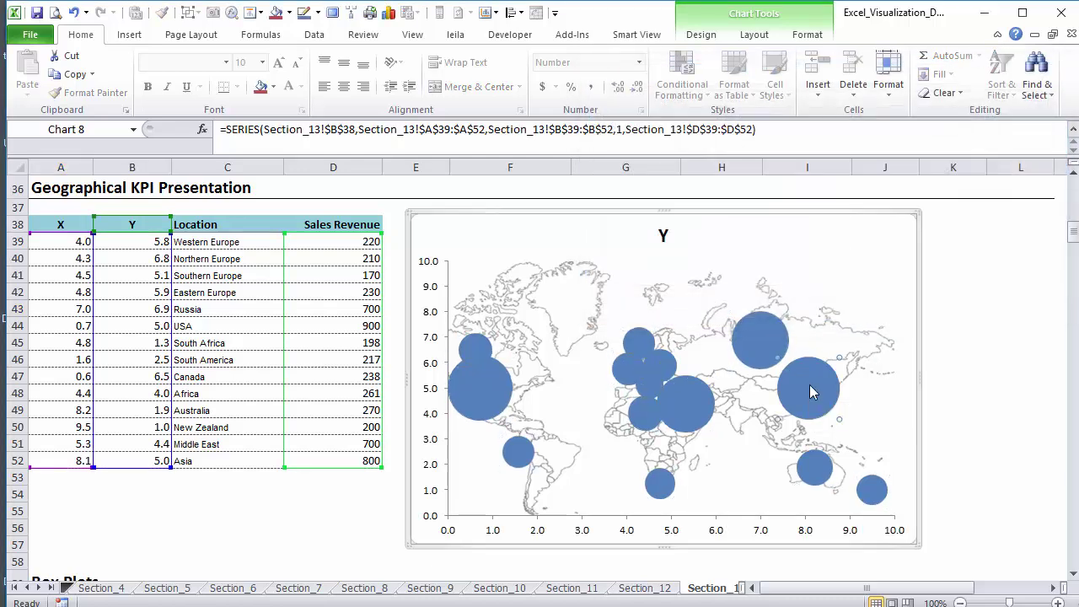
click(755, 35)
click(125, 55)
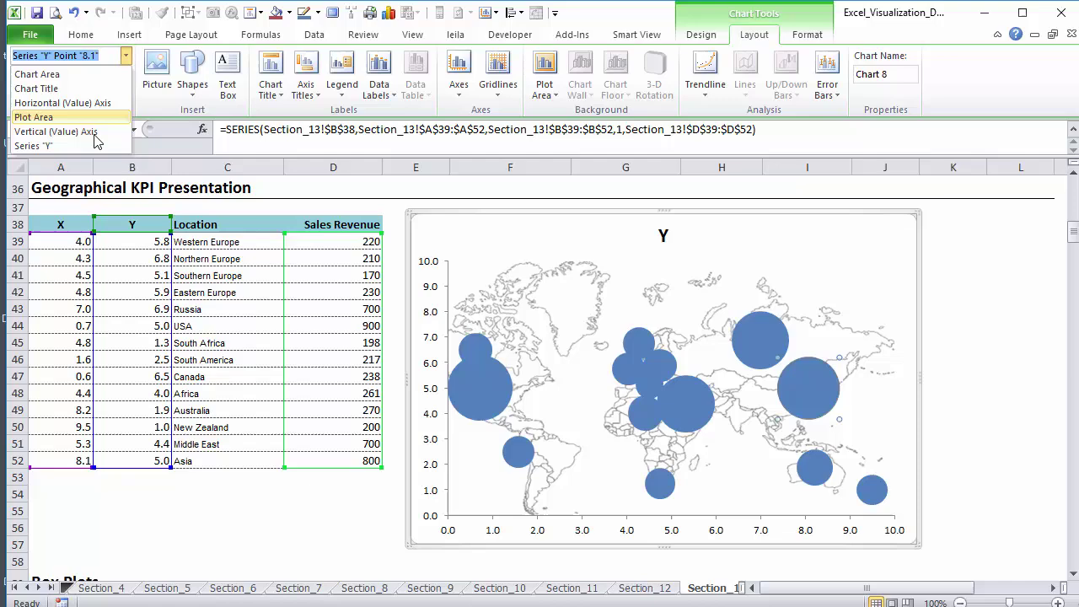
click(34, 146)
click(59, 74)
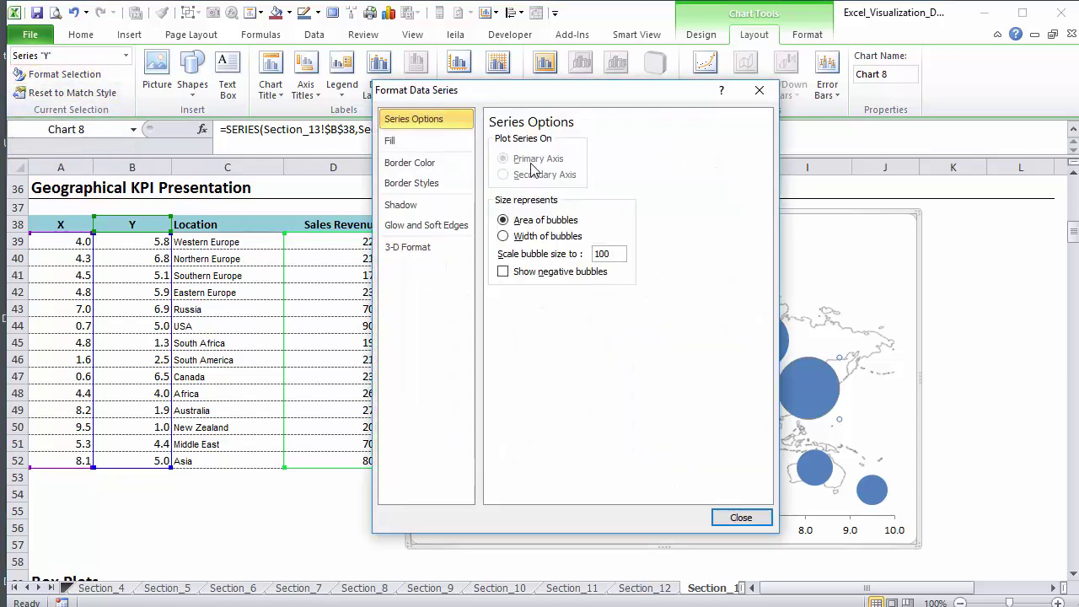
drag(551, 96, 208, 61)
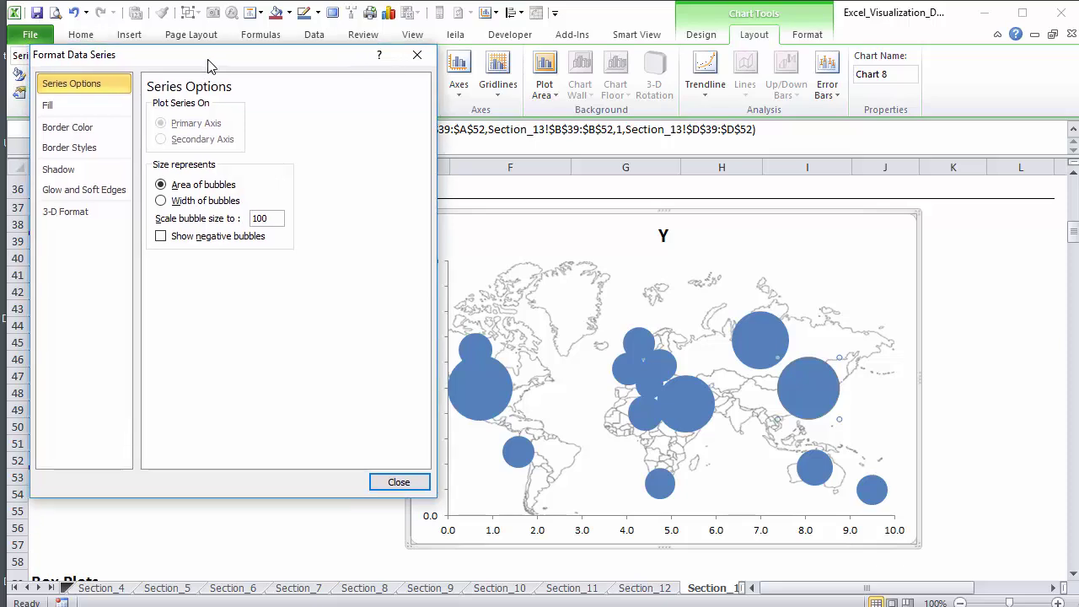
Step: Try having the size represent the width of bubbles, and return it to the area of bubbles
click(161, 202)
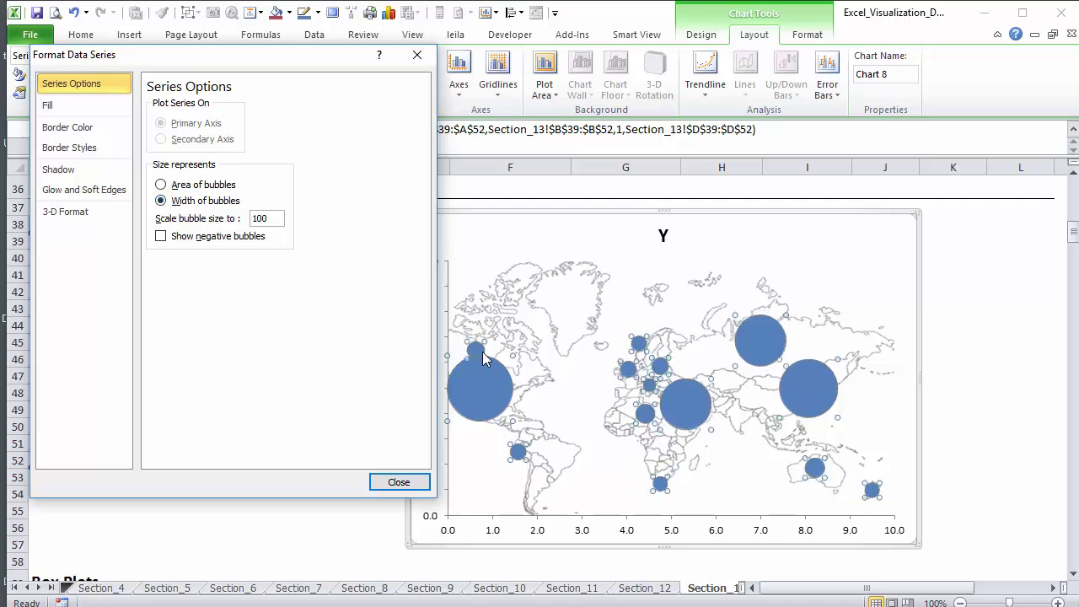
mouse_move(474, 381)
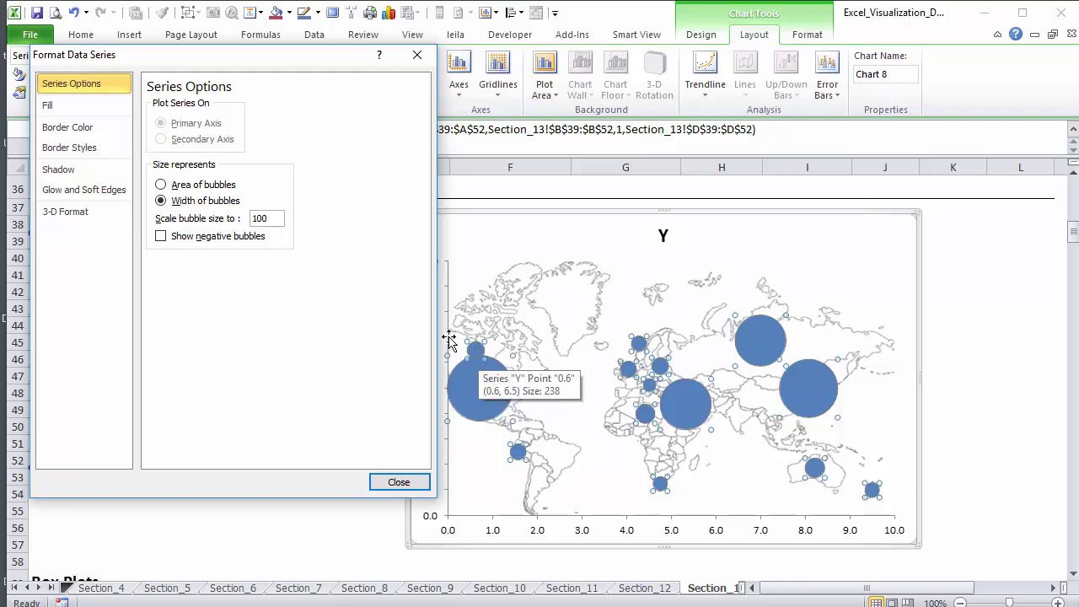
drag(272, 56, 323, 164)
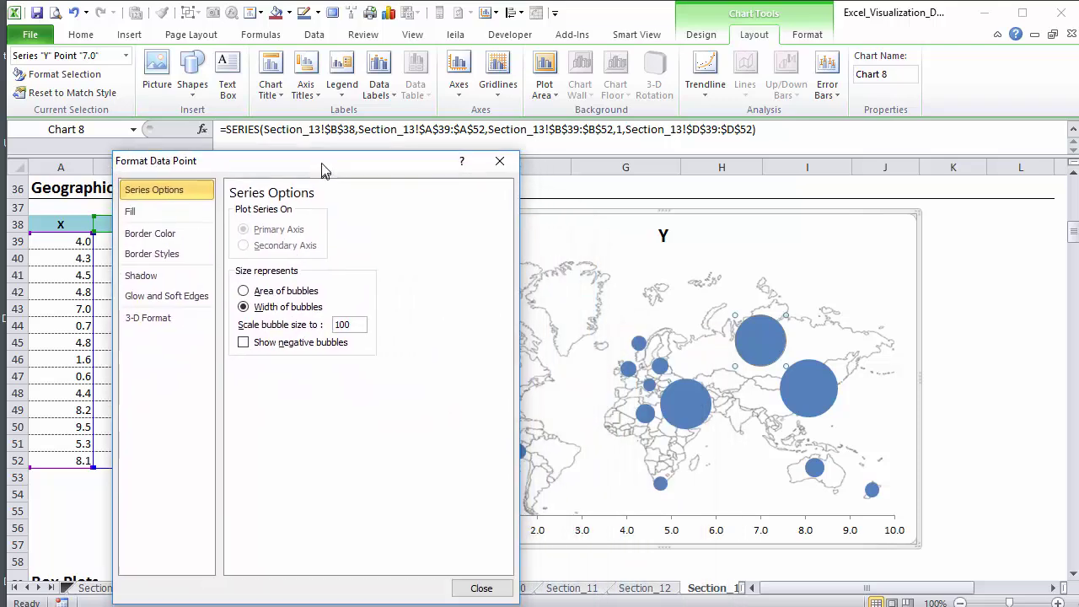
click(246, 294)
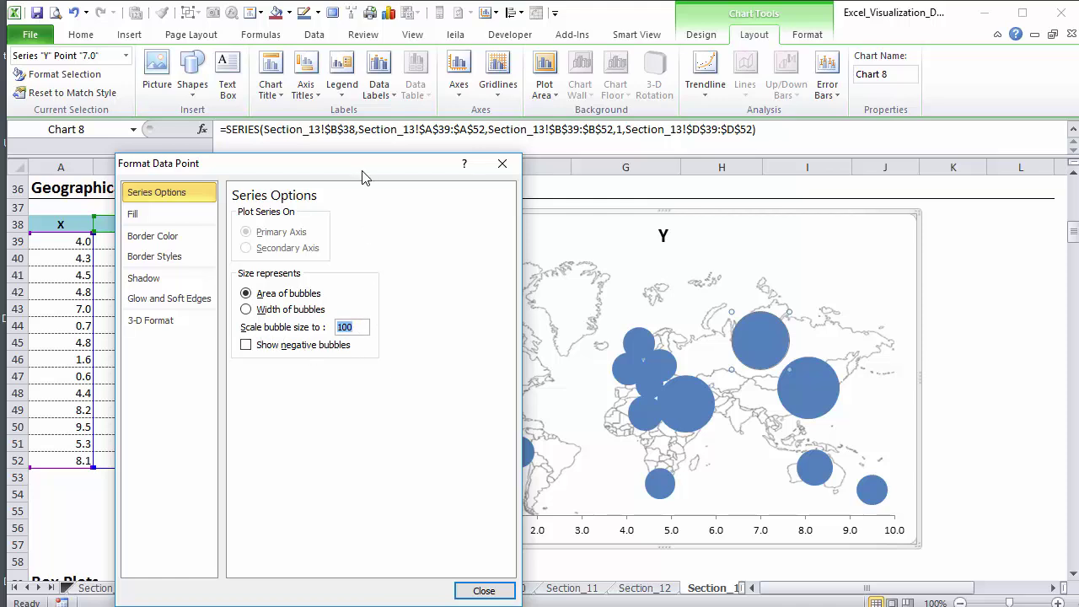
Step: Scale the bubble size to 60 and close the formatting dialog
drag(363, 176, 287, 184)
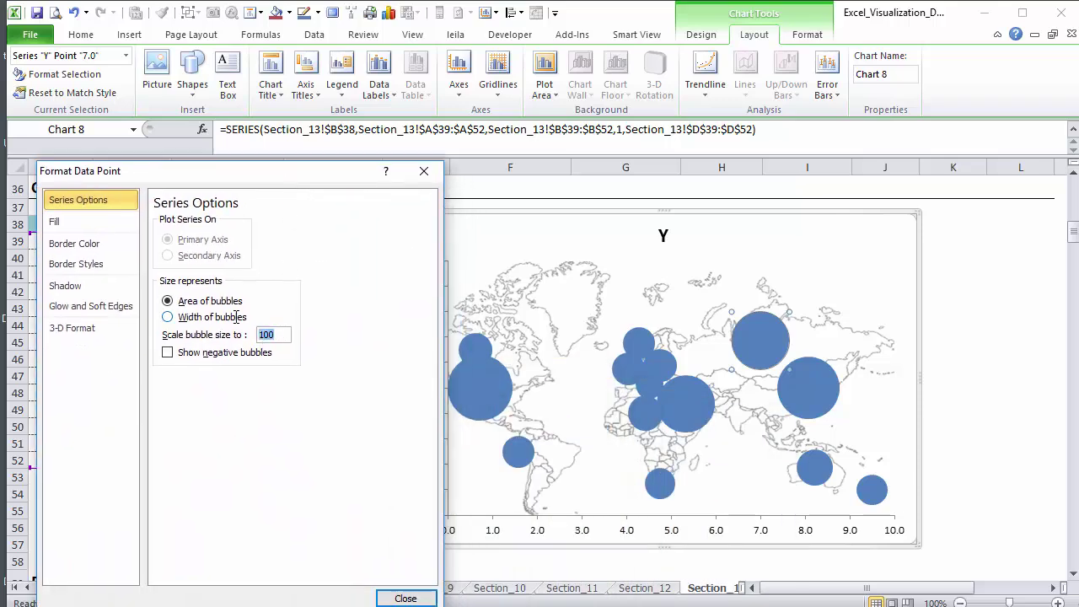
text(60)
click(178, 358)
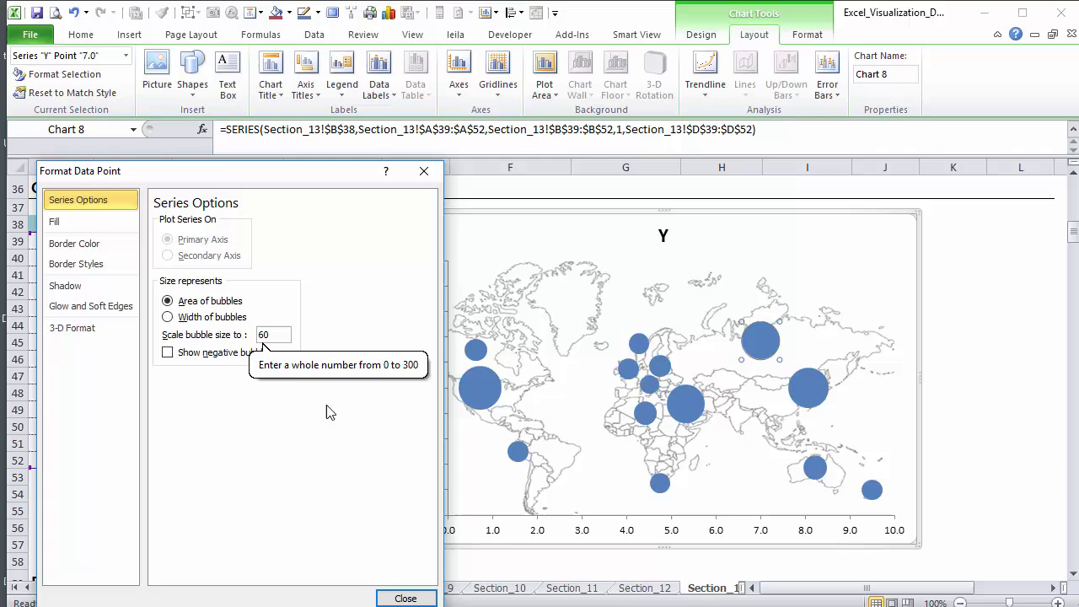
click(405, 599)
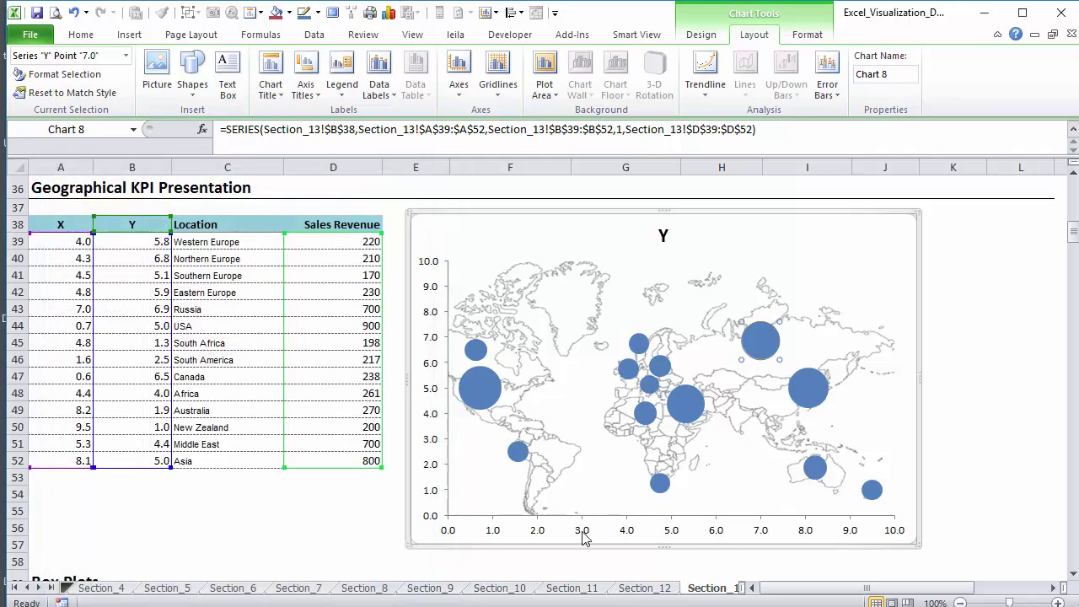
Step: Delete the horizontal and vertical axes from the map chart
click(585, 538)
key(Delete)
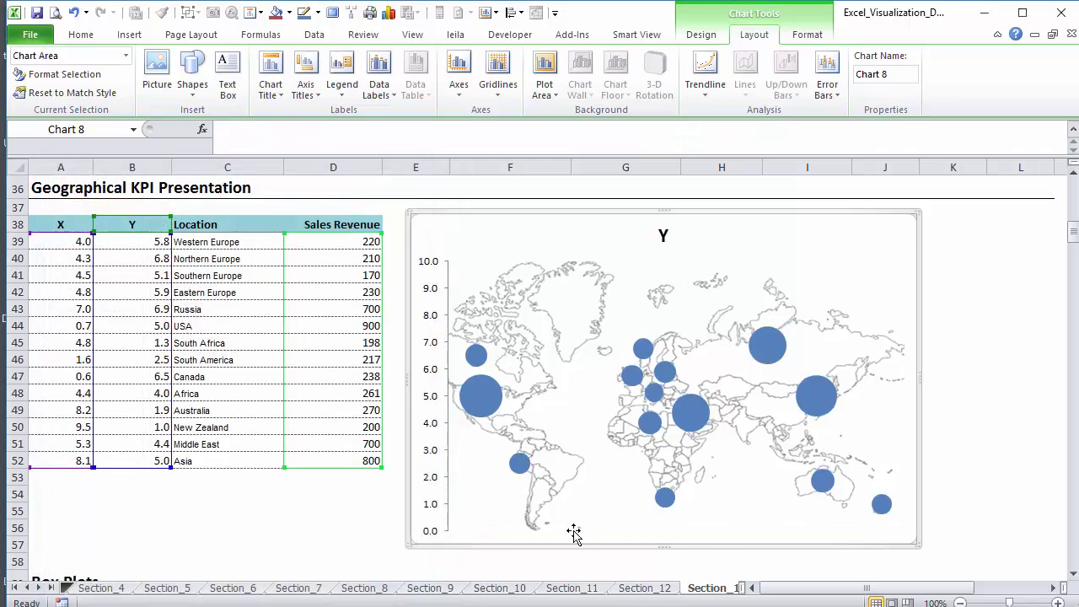
click(437, 402)
key(Delete)
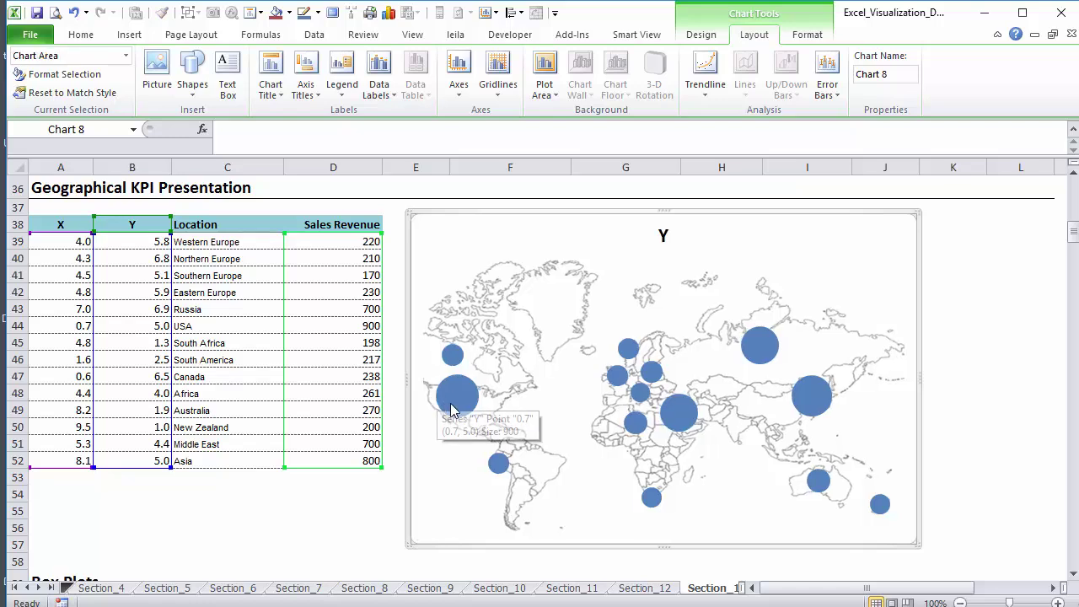
Step: Add data labels to the bubbles of the Y series
click(453, 410)
right_click(453, 410)
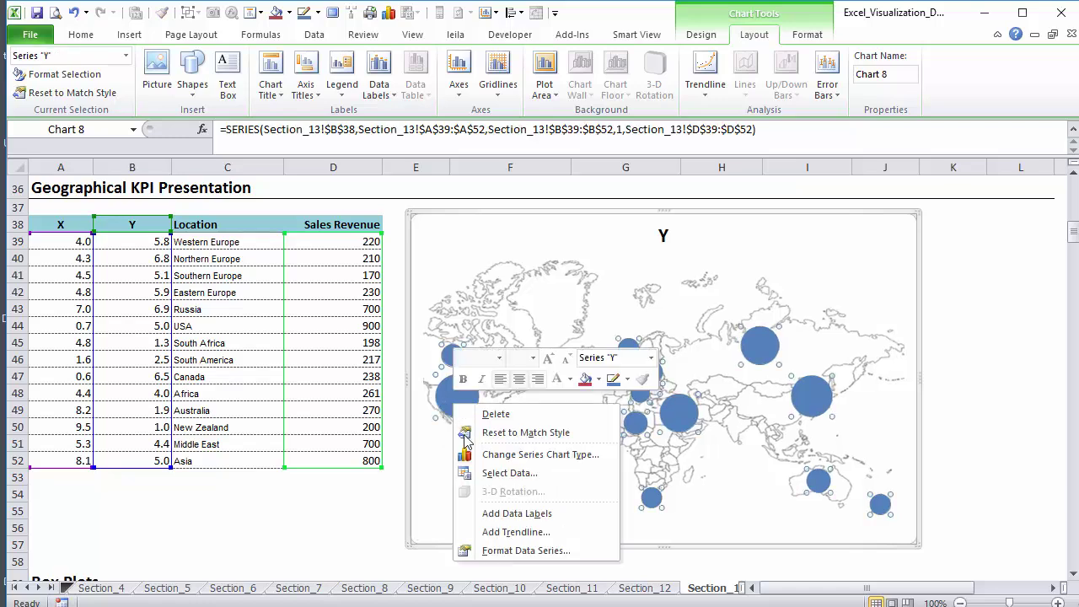
click(496, 514)
Step: Format the data labels to show the bubble size instead of the Y value, positioned at the center
click(716, 414)
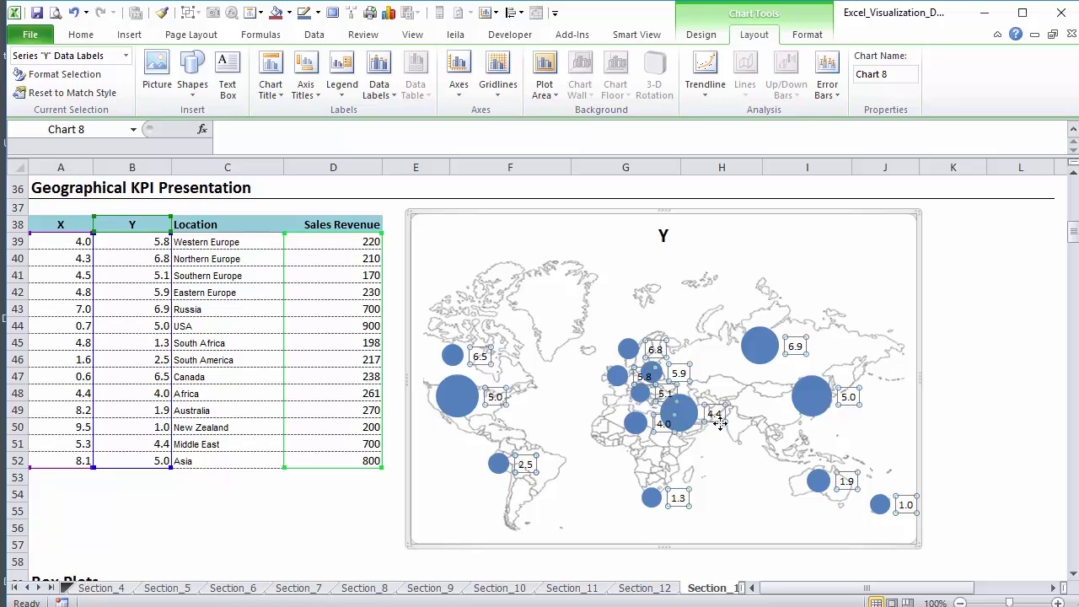
right_click(719, 424)
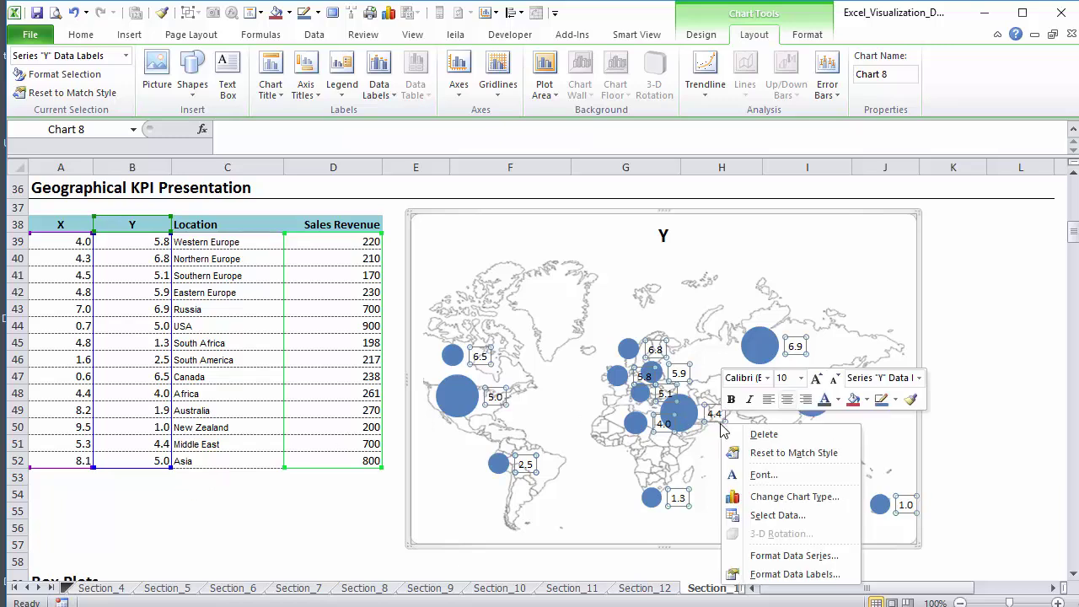
click(785, 575)
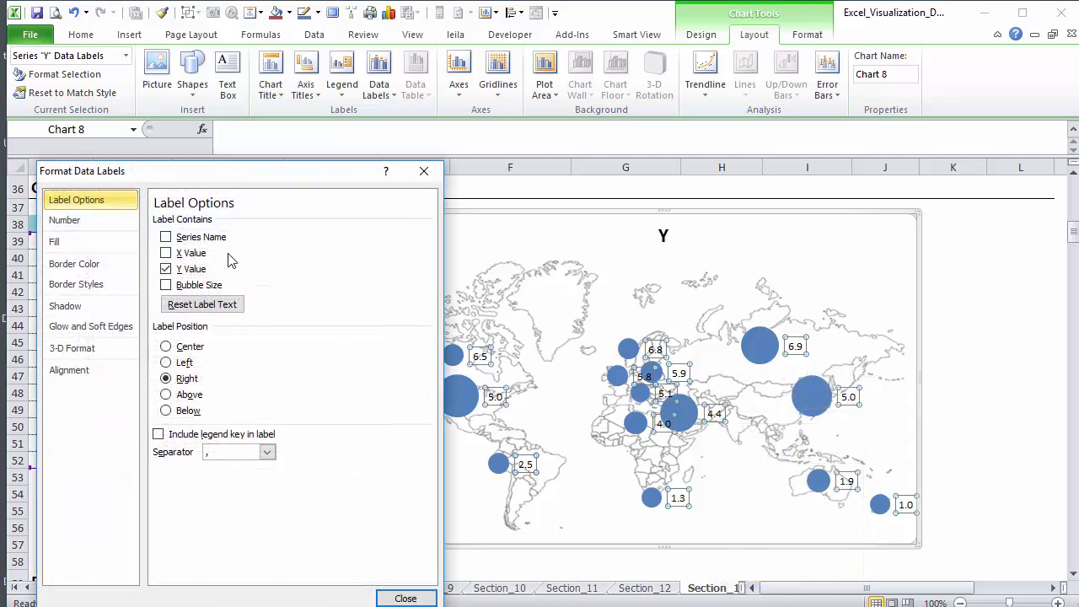
click(166, 269)
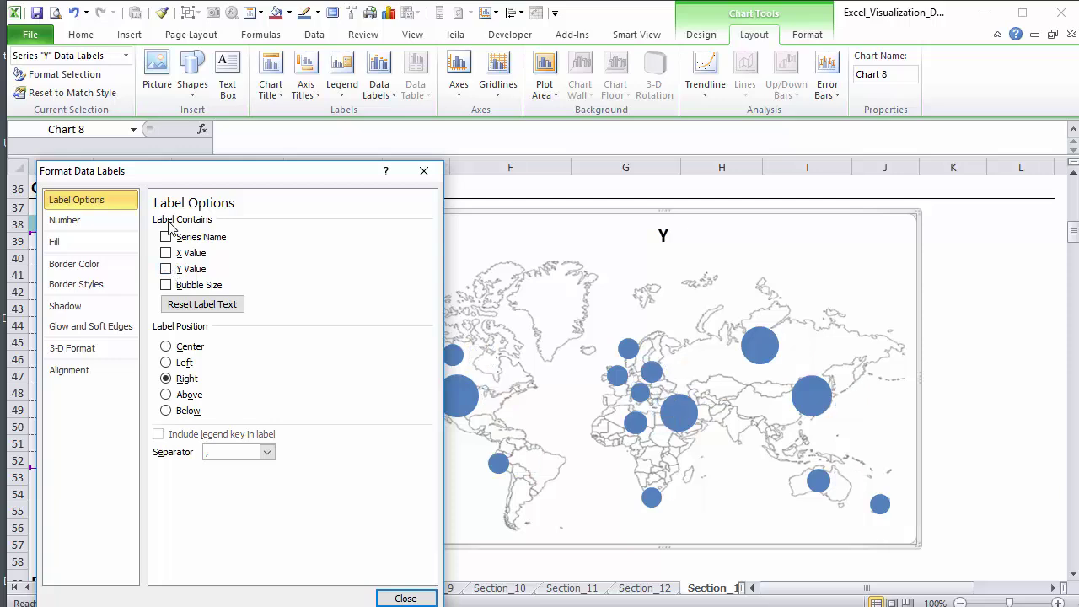
click(166, 285)
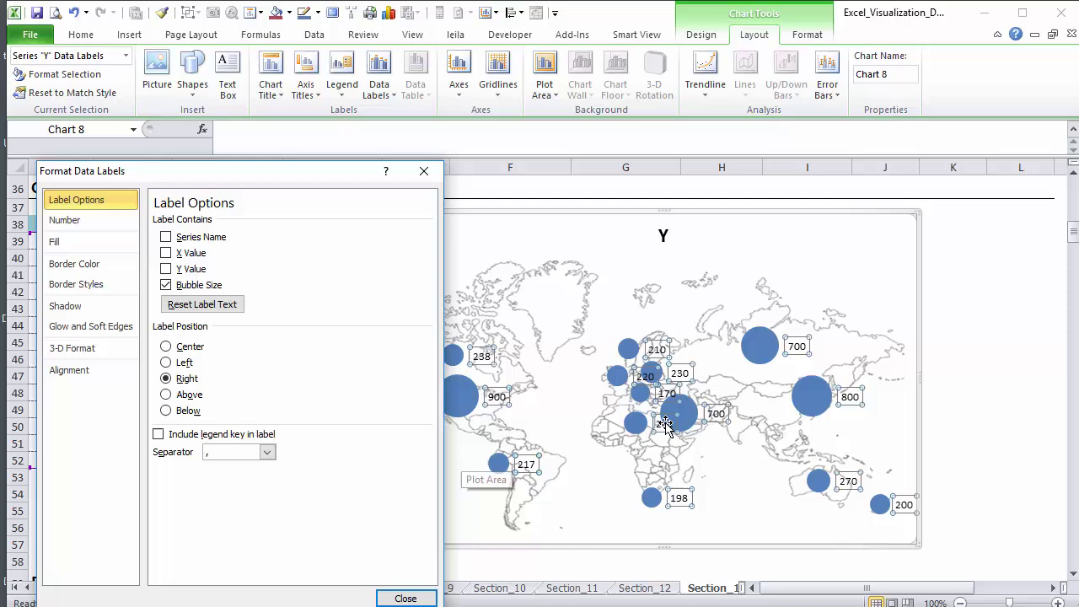
click(166, 347)
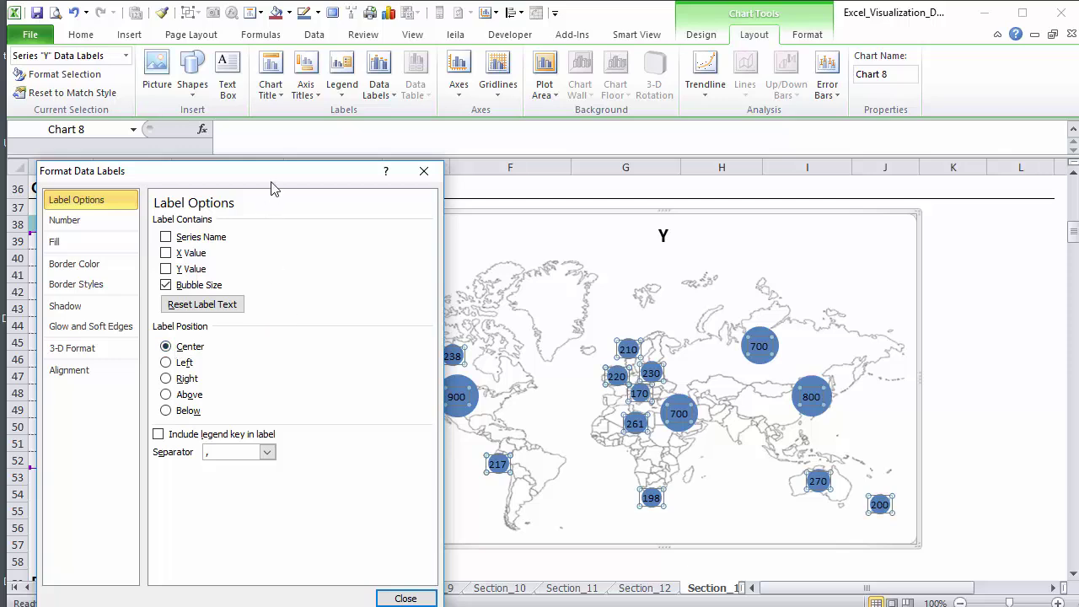
drag(272, 181, 246, 154)
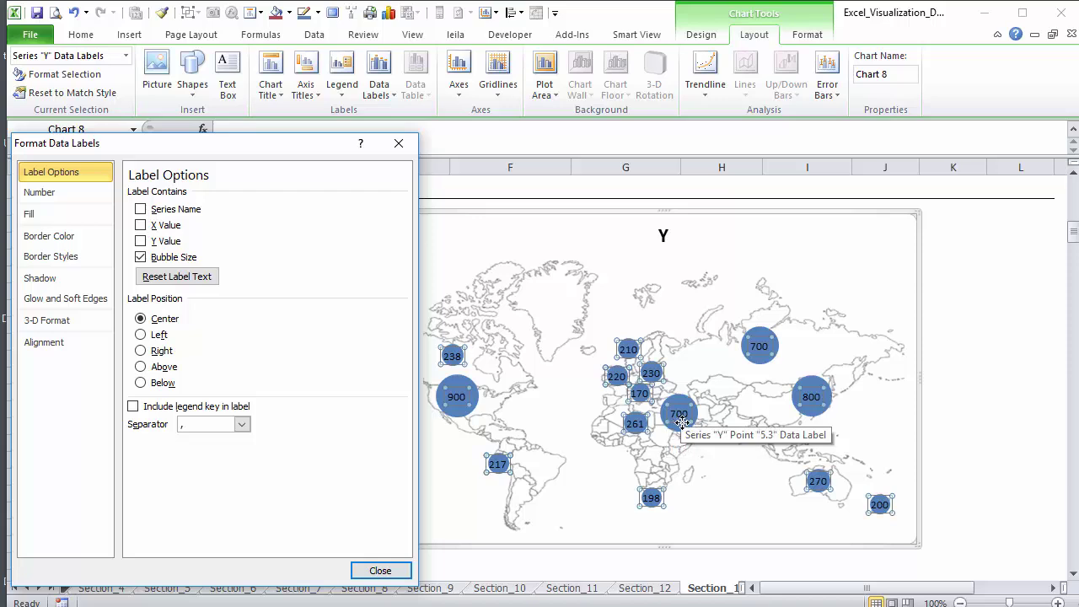
mouse_move(682, 436)
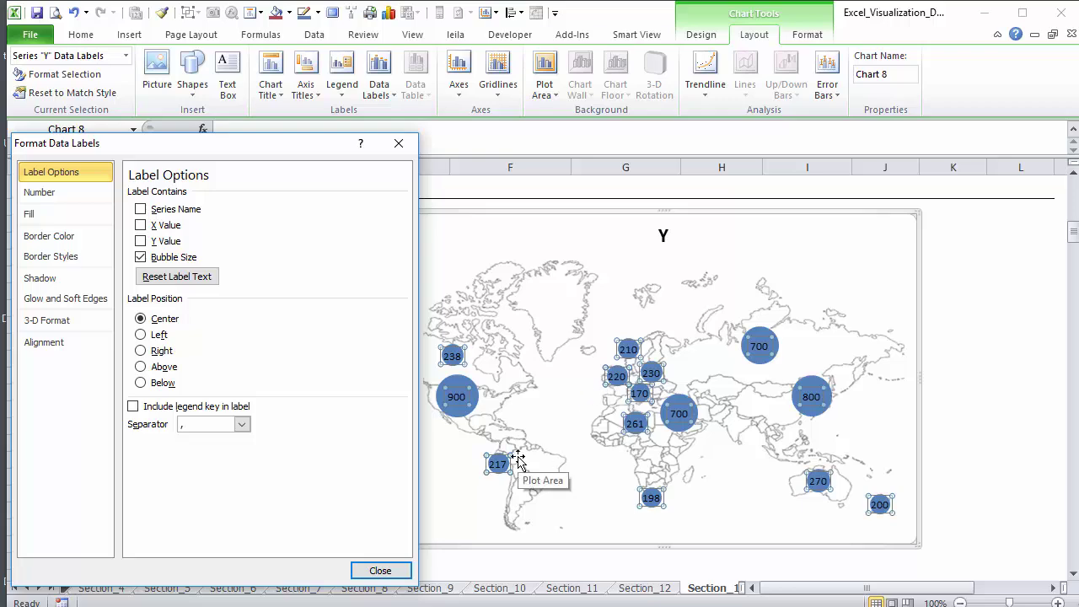
click(380, 570)
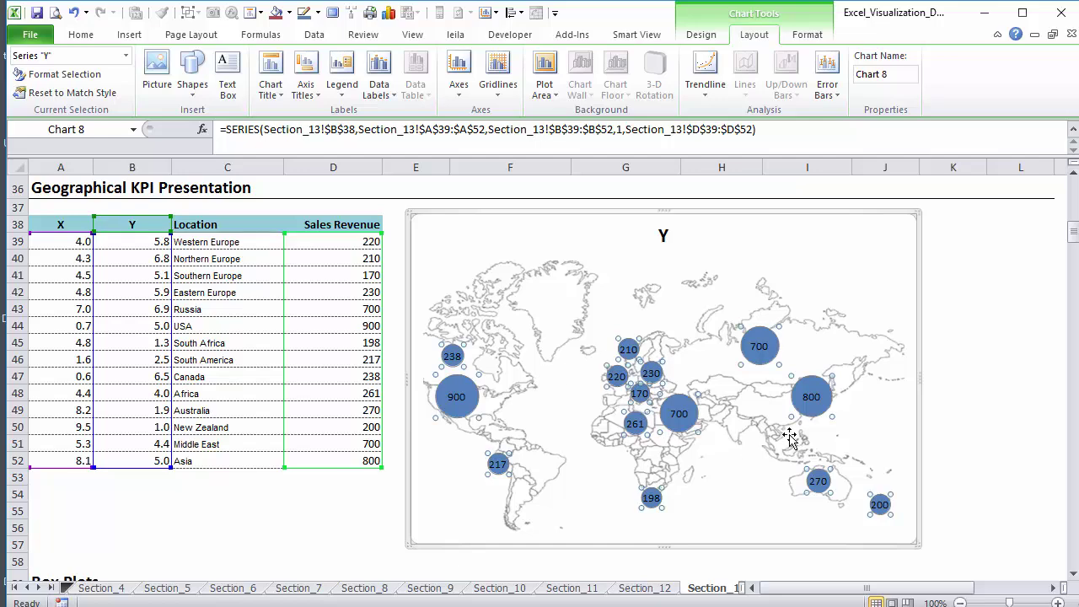
Step: Make the bubbles' data labels bold
click(812, 398)
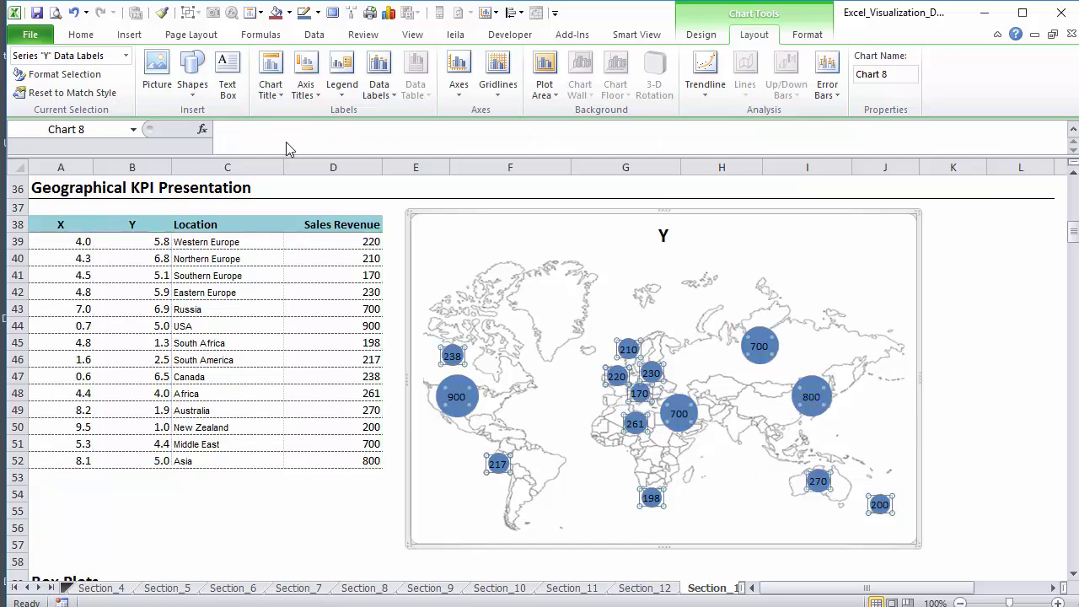
click(81, 34)
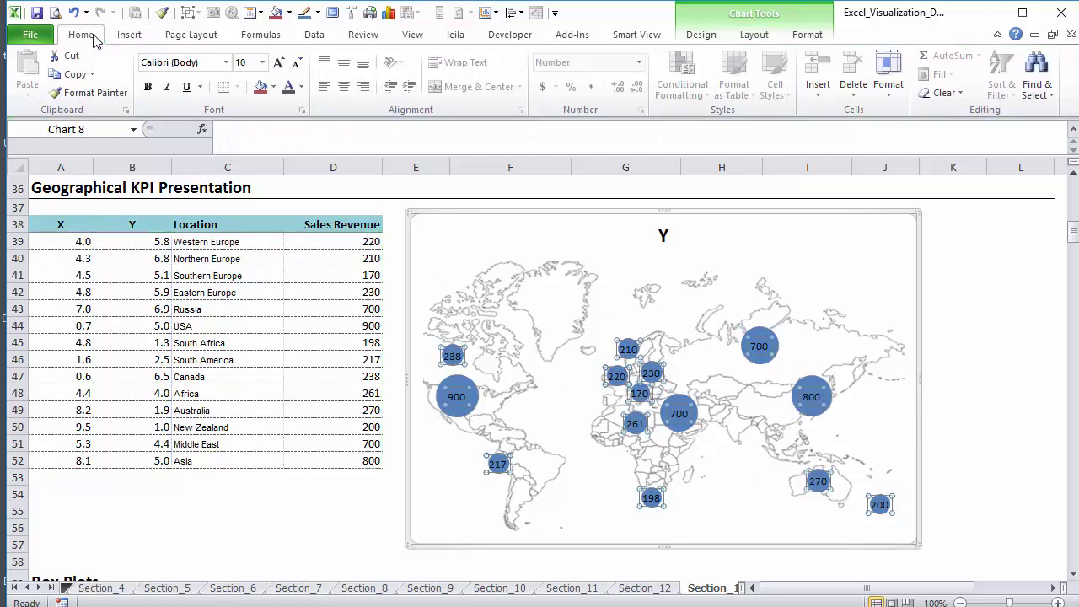
click(147, 87)
click(278, 393)
Step: Change the chart title to "Sales Revenue by Geography"
click(666, 237)
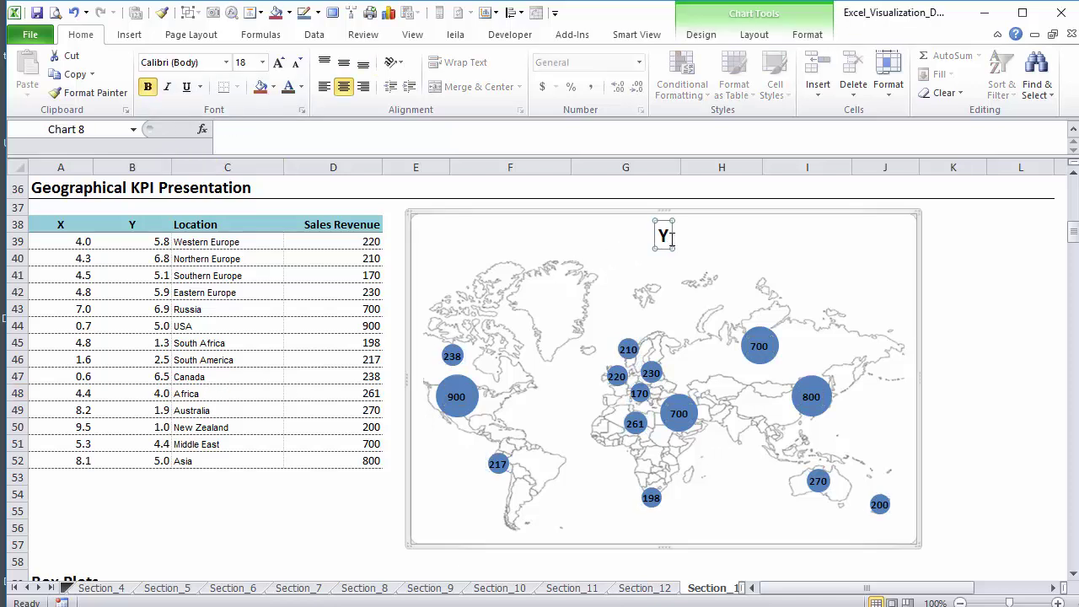
text(Sales Revenue by Geo)
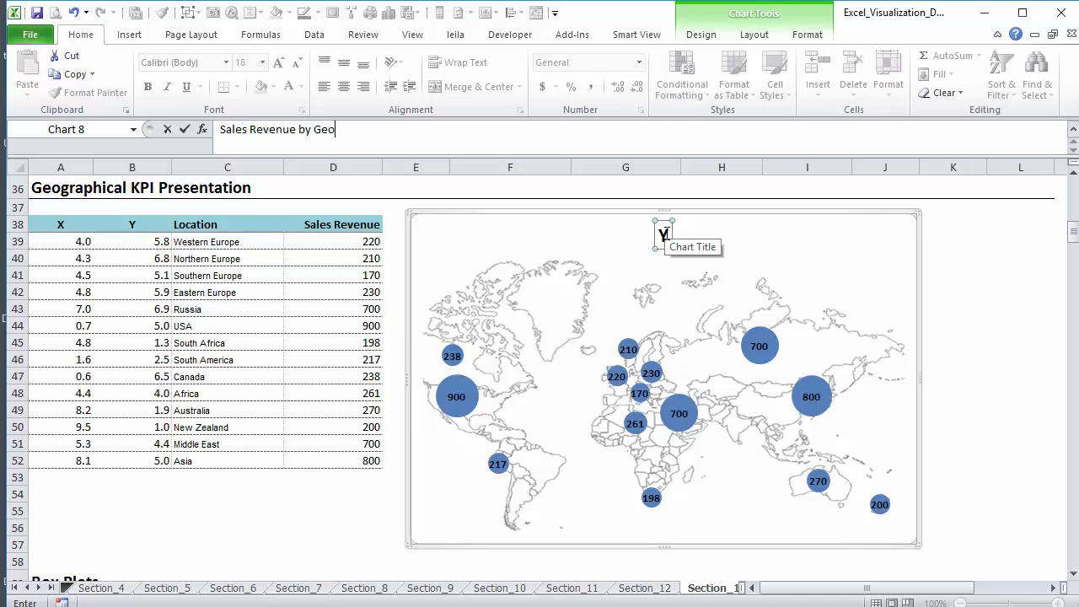
text(graphy)
key(Return)
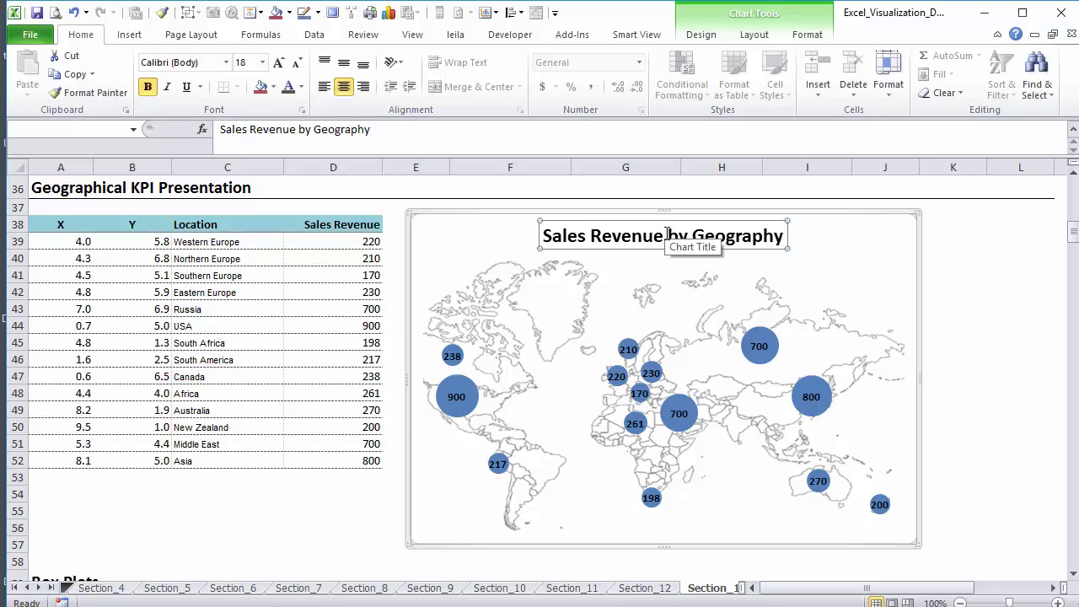
Step: Set Russia's Sales Revenue in D43 to 20 to test the bubble size
click(349, 345)
key(Up)
key(Up)
text(20)
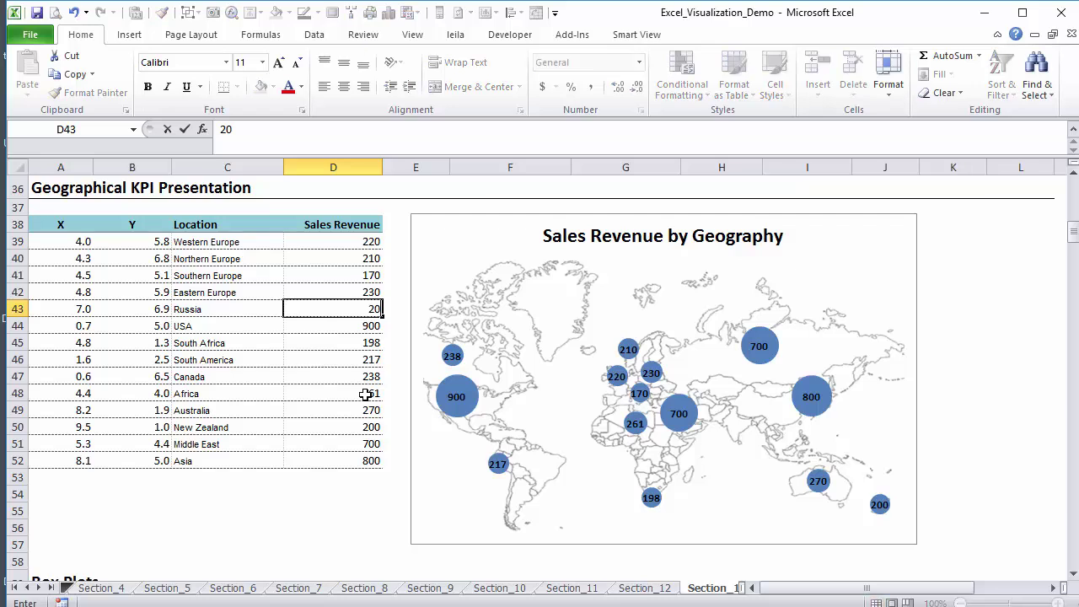
key(ctrl+Return)
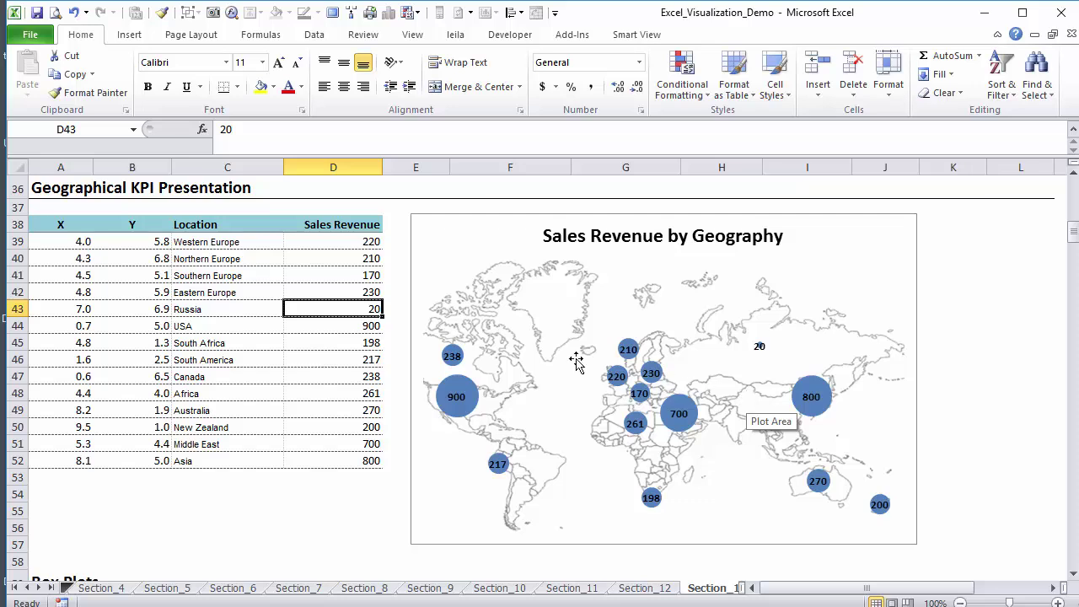
Step: Select the X and Y coordinate columns with their headers, A38:B52
drag(60, 224, 116, 459)
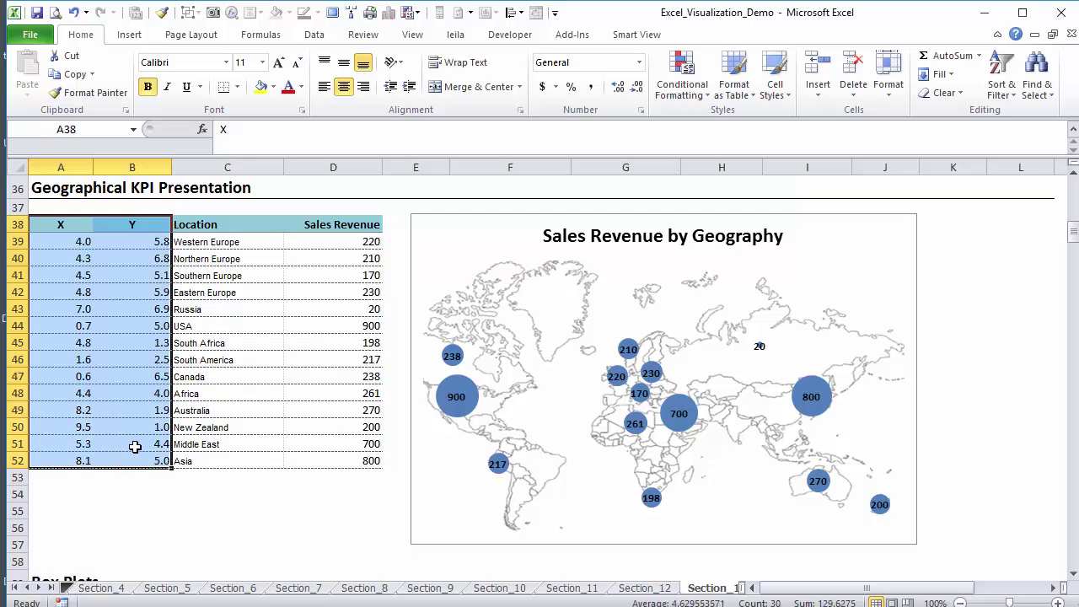